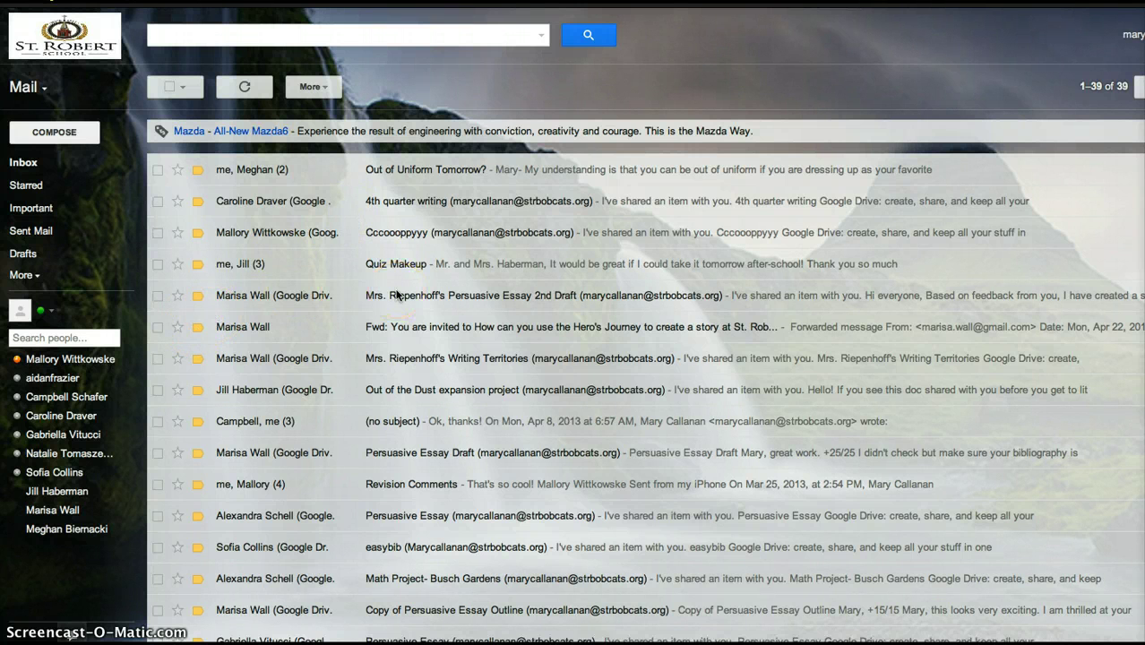
Step: Star the Persuasive Essay 2nd Draft message in the inbox
click(27, 187)
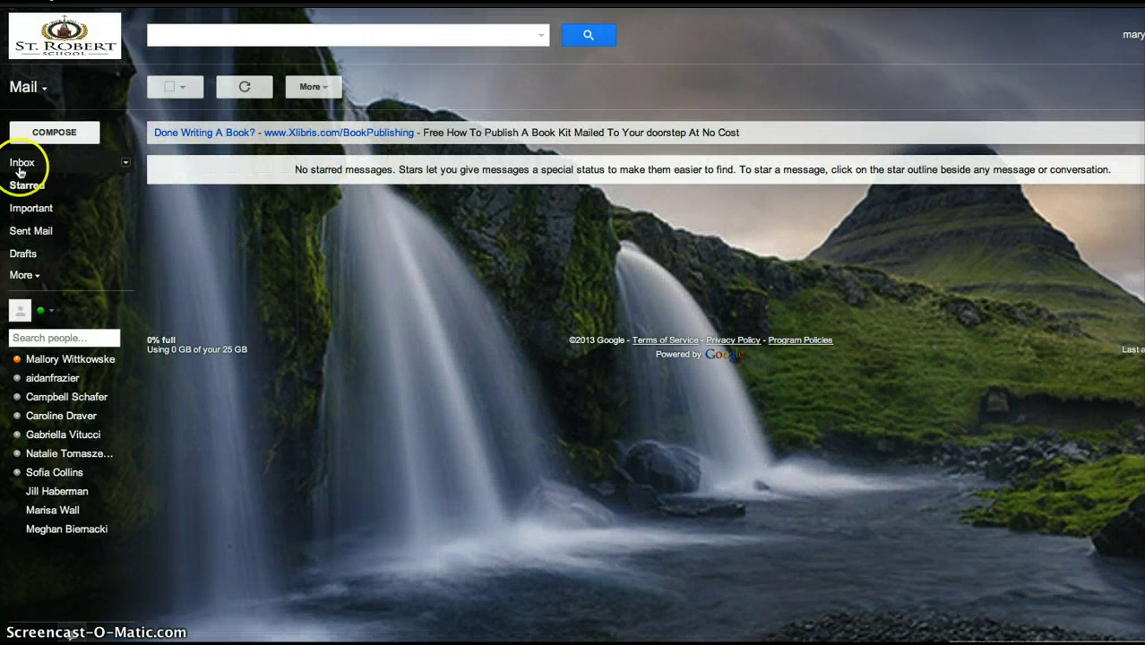
click(19, 165)
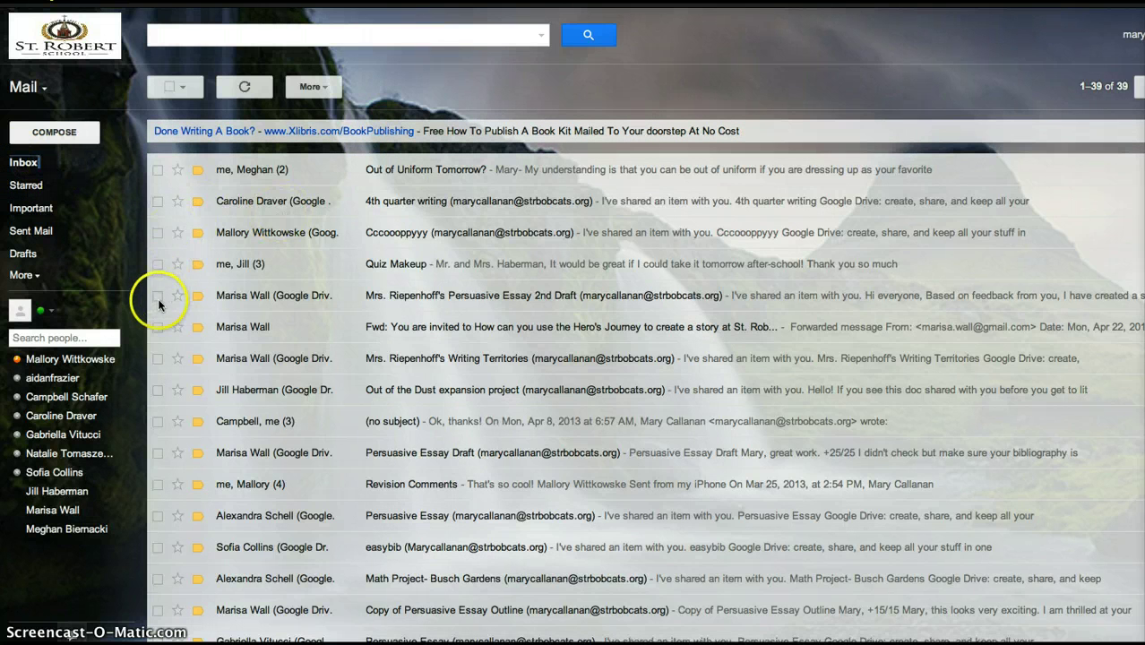
click(158, 297)
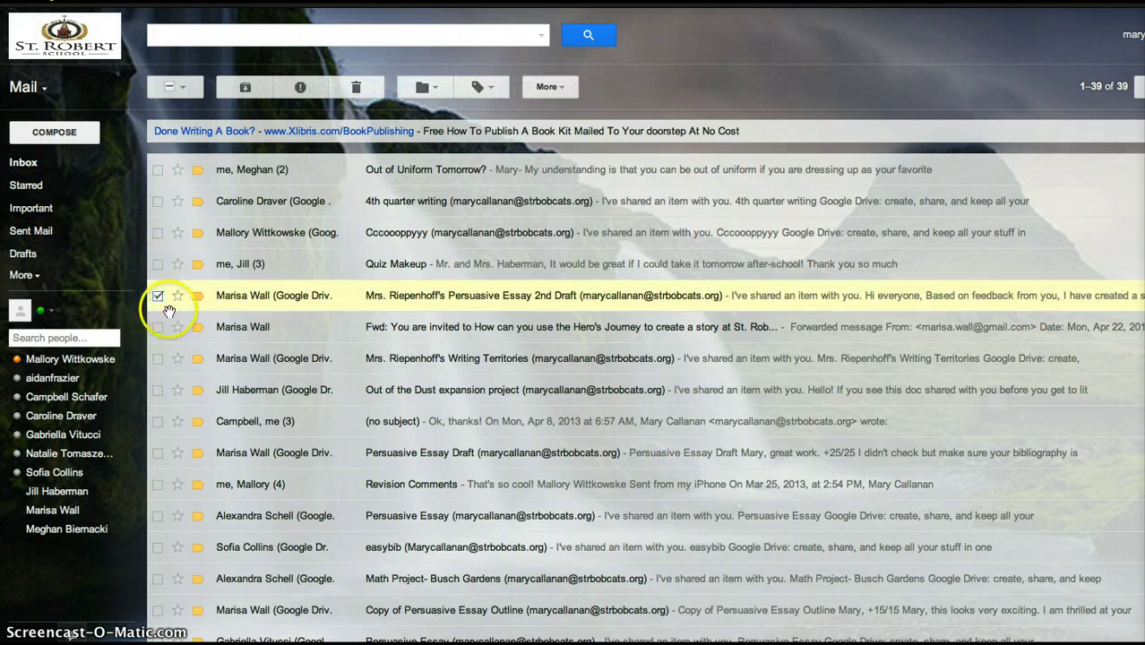
click(177, 296)
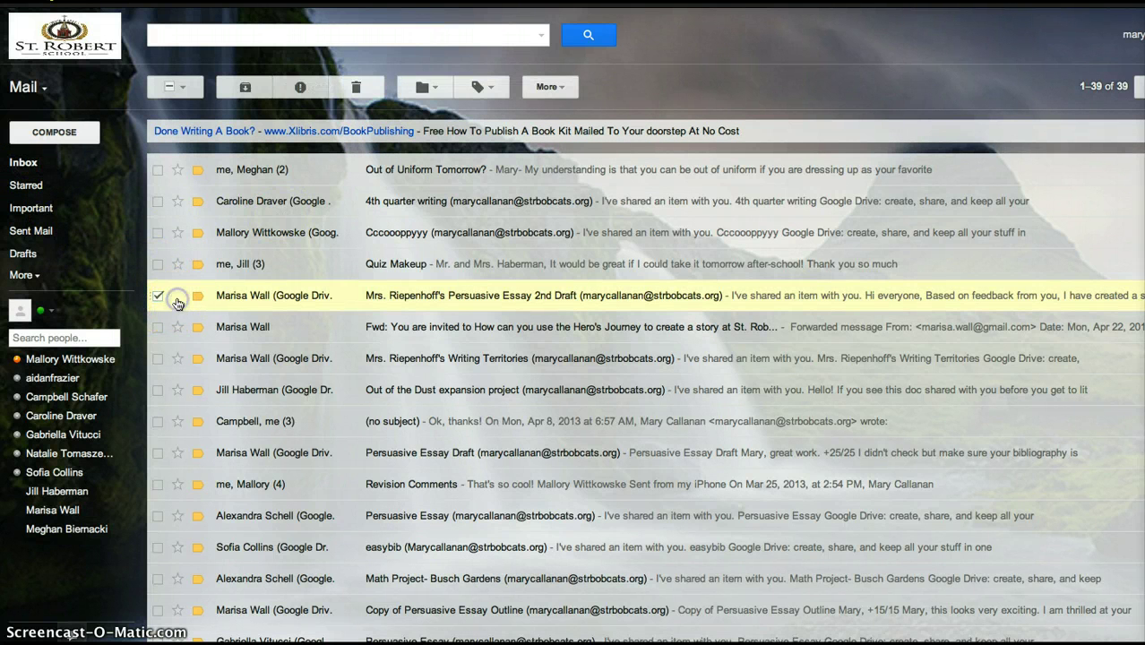
Step: Browse Starred and Important, open the Quiz Makeup conversation, then show Sent Mail
click(41, 185)
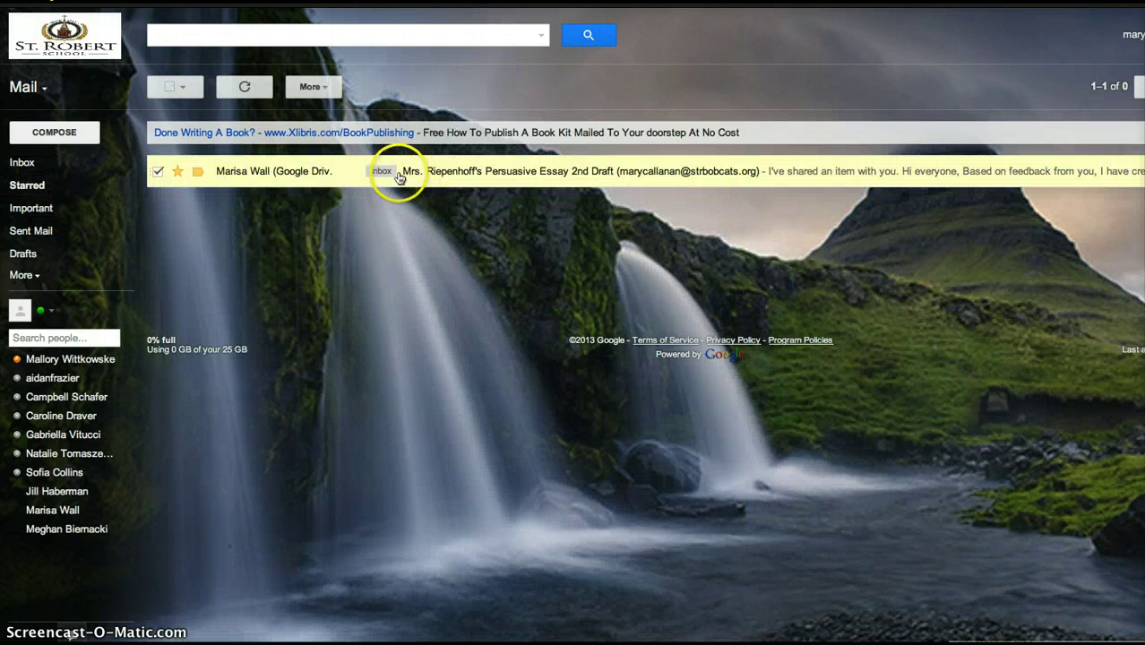
click(55, 210)
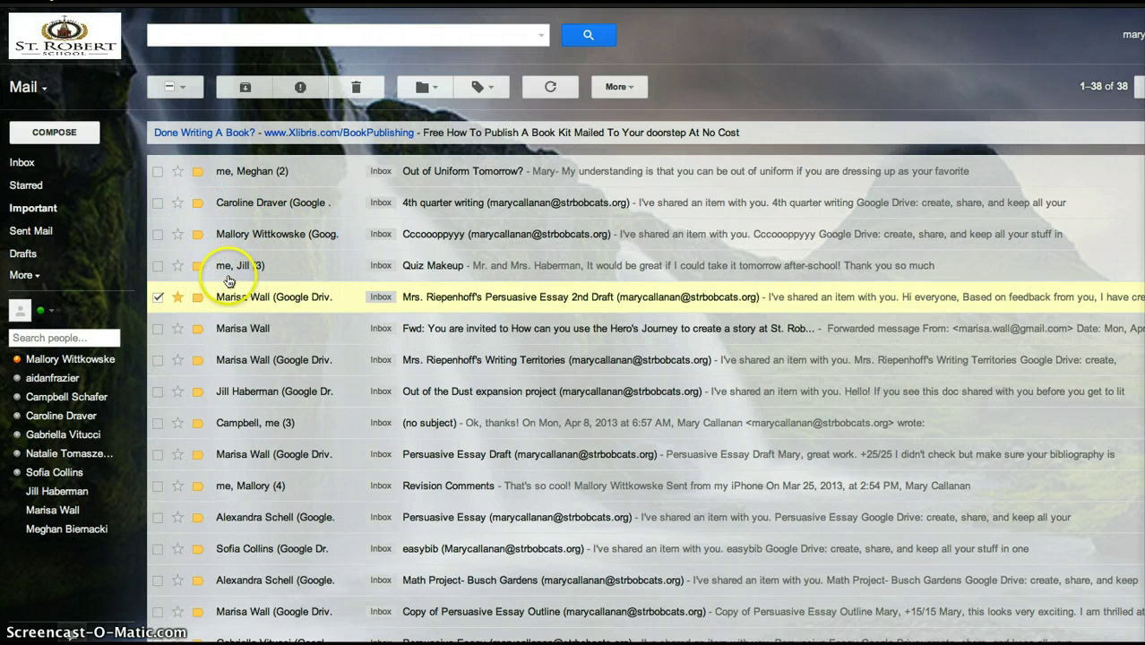
click(267, 264)
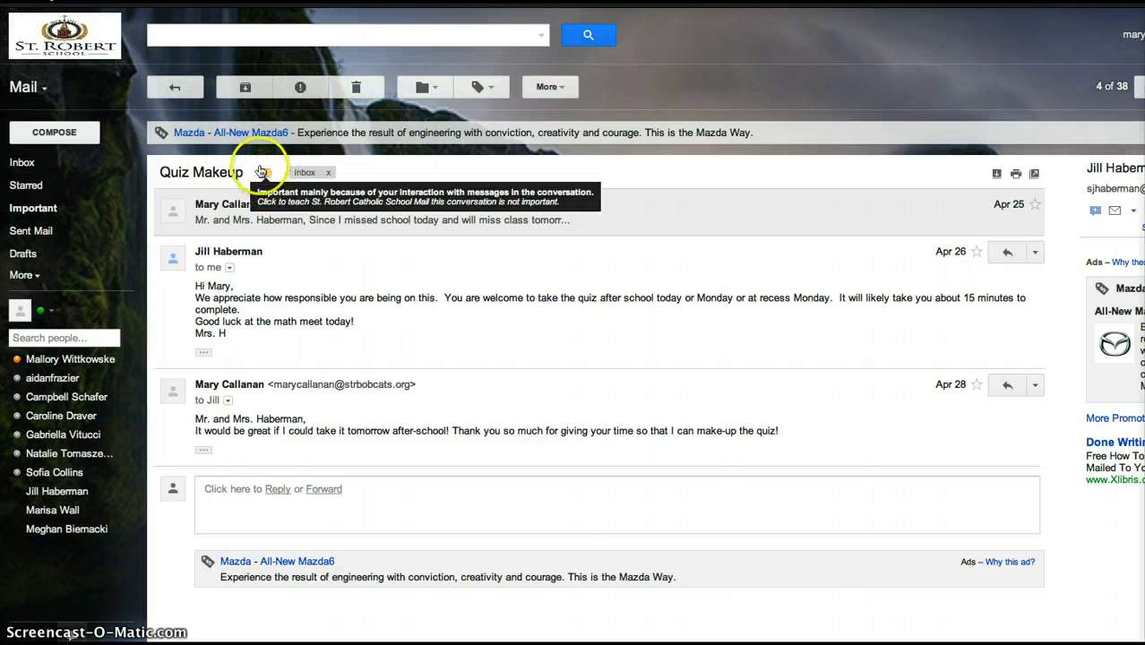
click(53, 231)
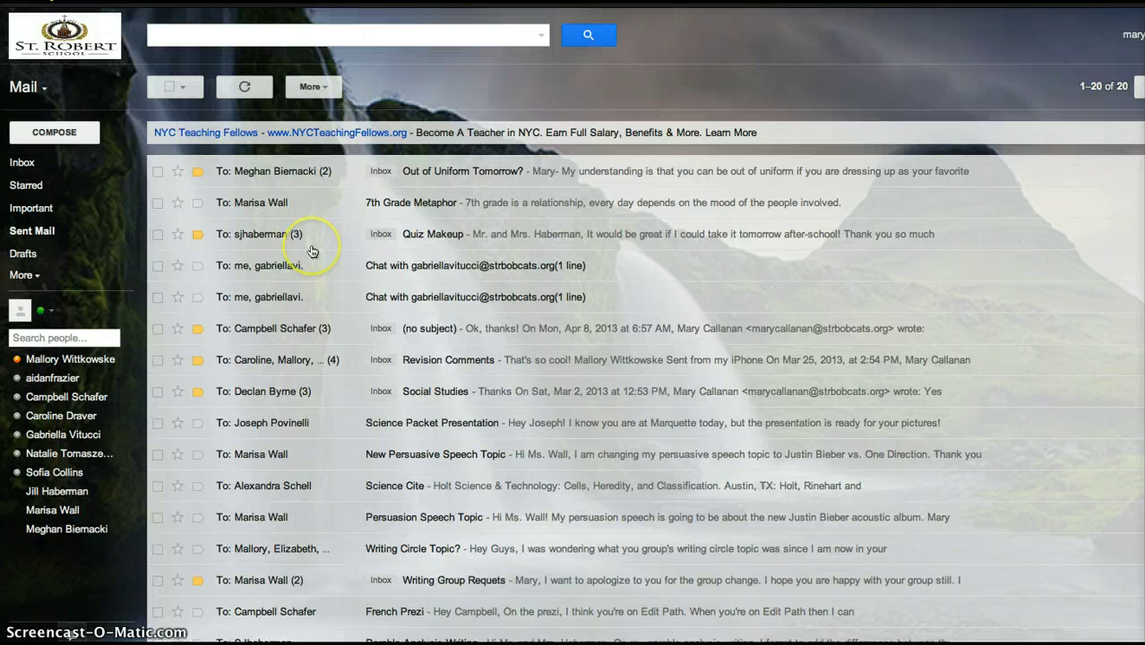
Step: Open the empty Drafts folder and expand More to reveal Spam, Trash and other labels
click(345, 166)
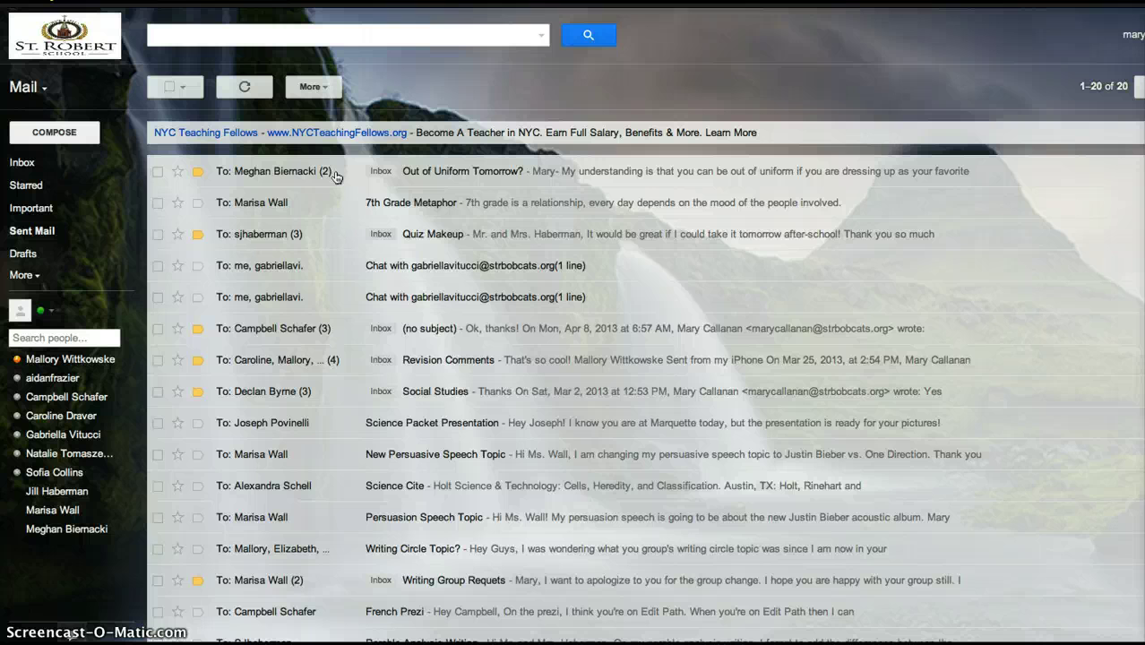
click(56, 264)
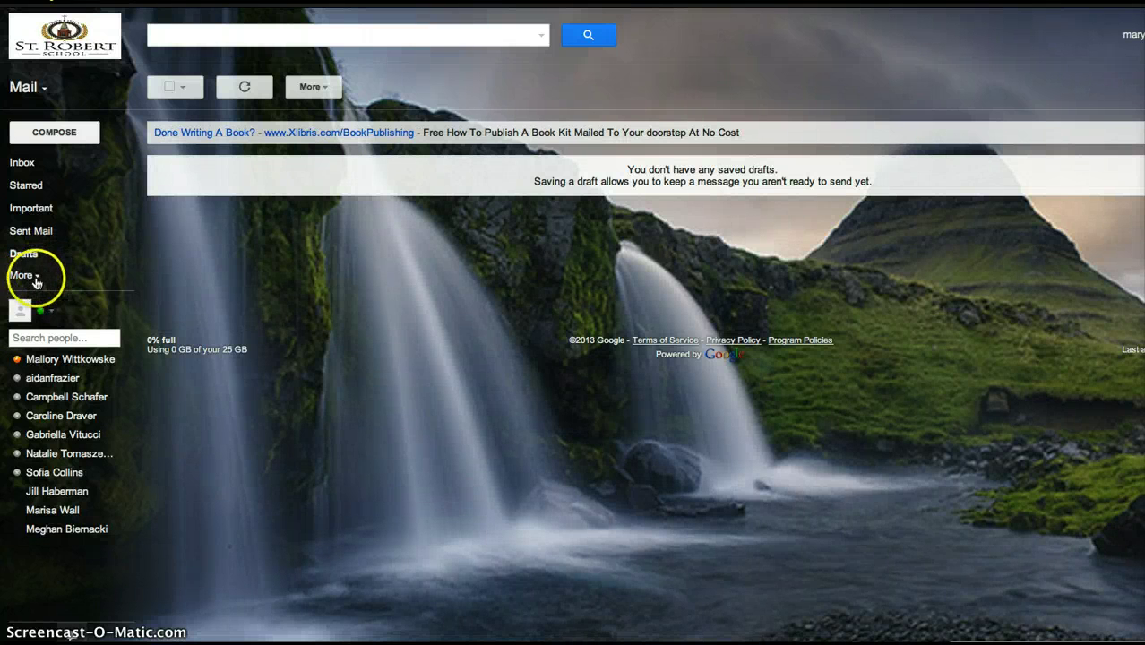
click(36, 277)
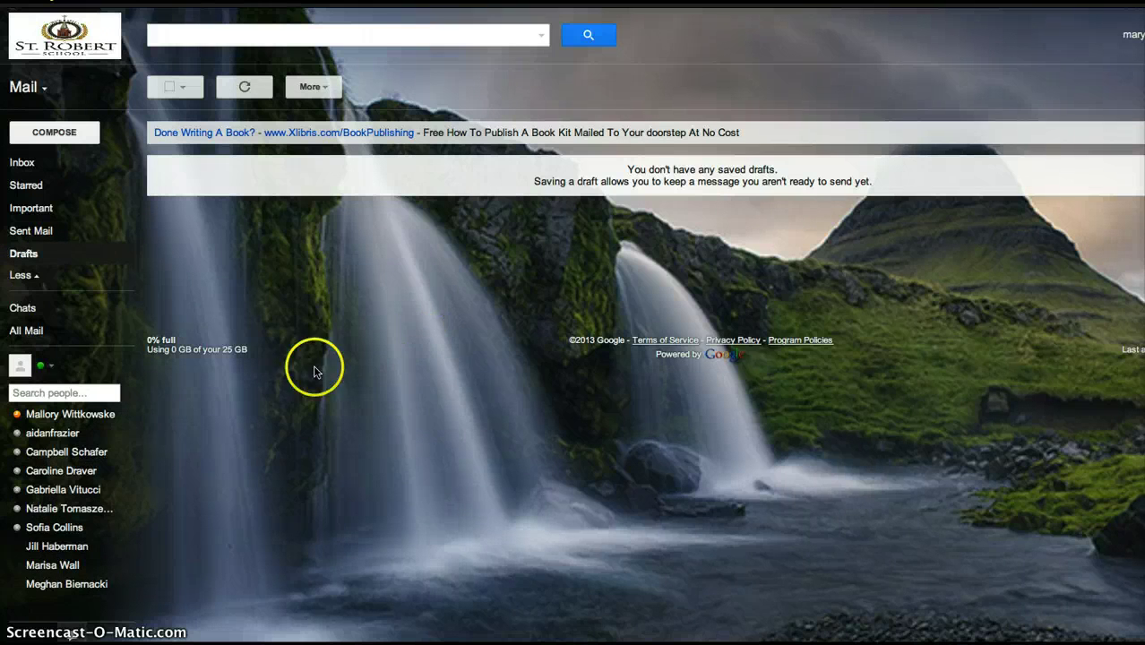
mouse_move(52, 254)
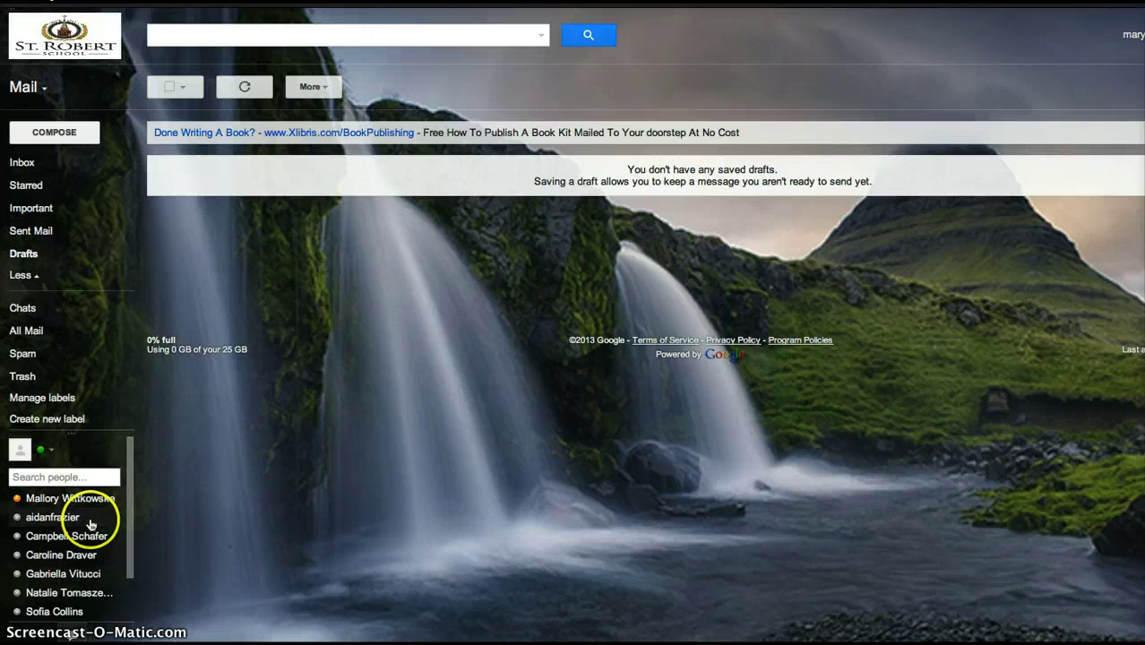
Step: Start a chat with a classmate from the chat list
click(57, 506)
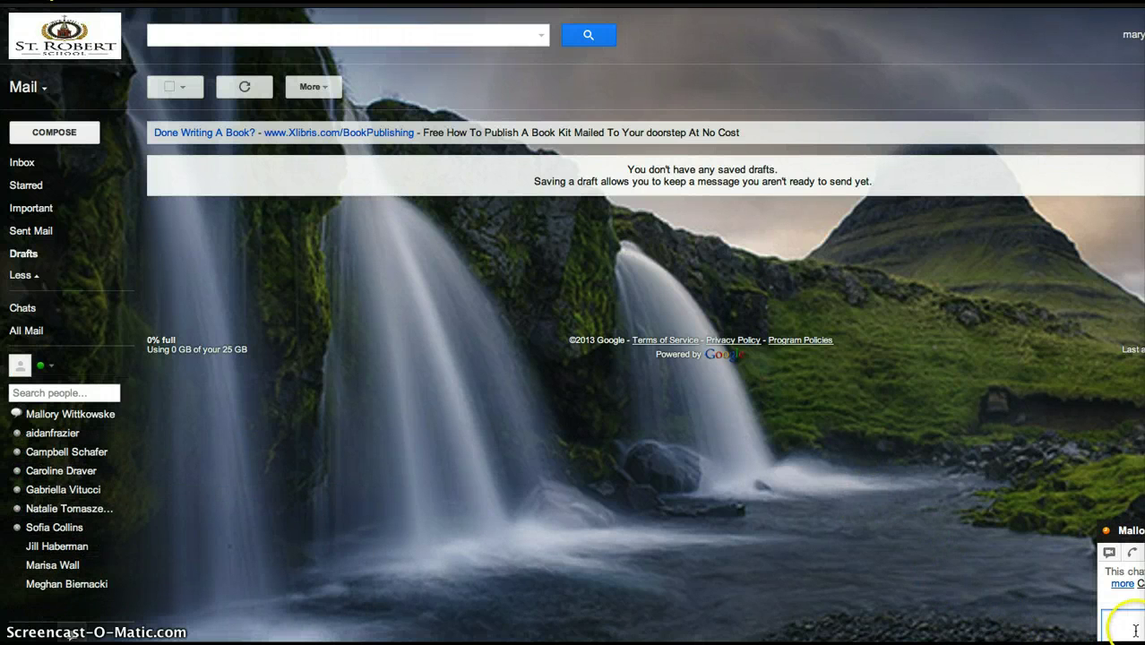
click(1139, 627)
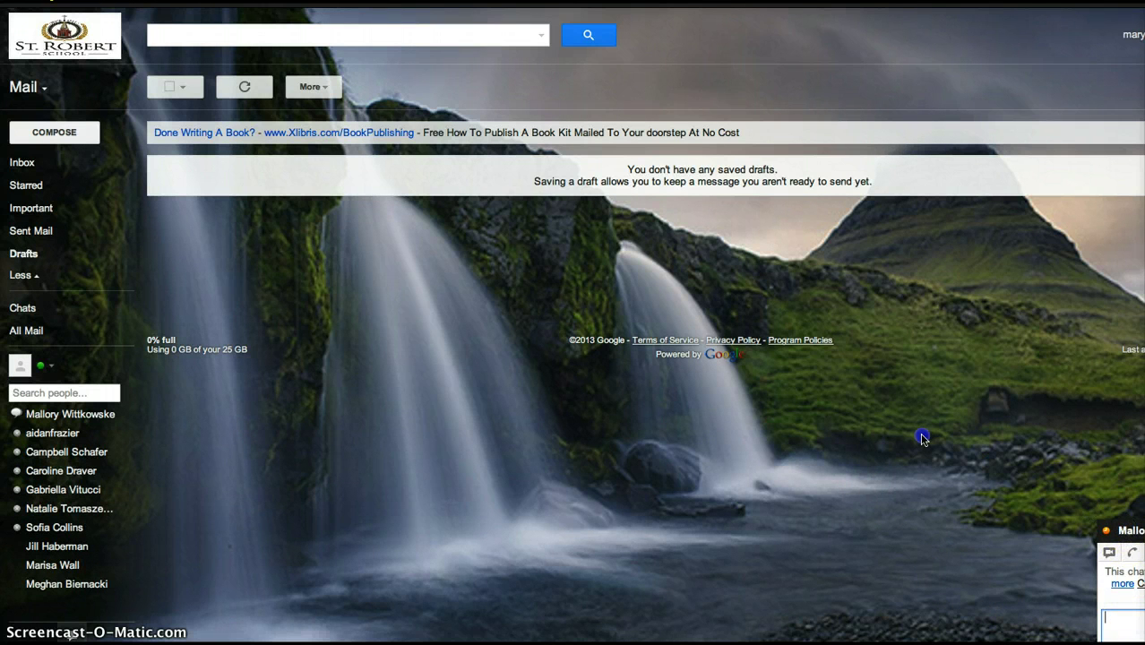
click(1115, 530)
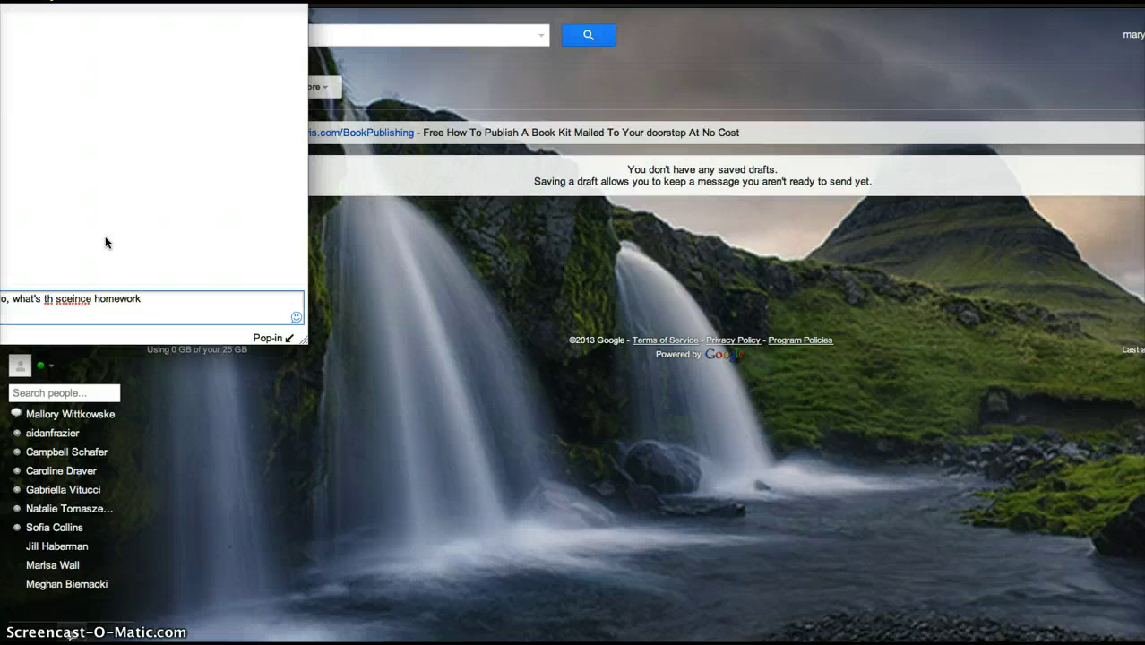
Step: Correct 'sceince' to 'science' in the homework question and send the chat message
click(52, 300)
text(e)
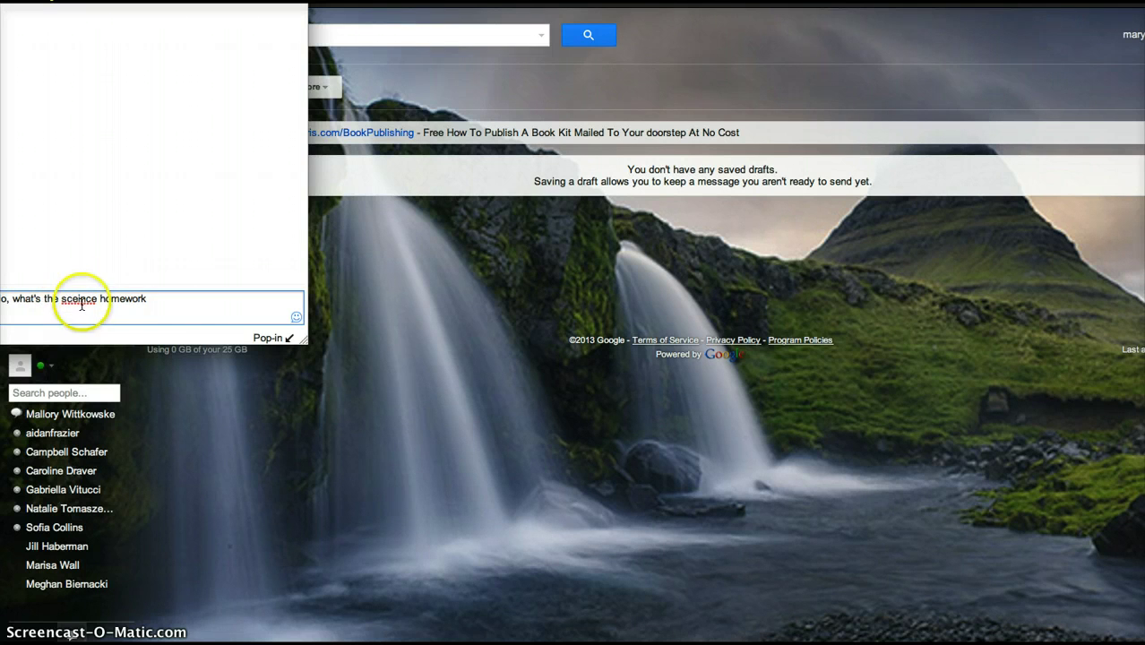
key(BackSpace)
key(Right)
text(e)
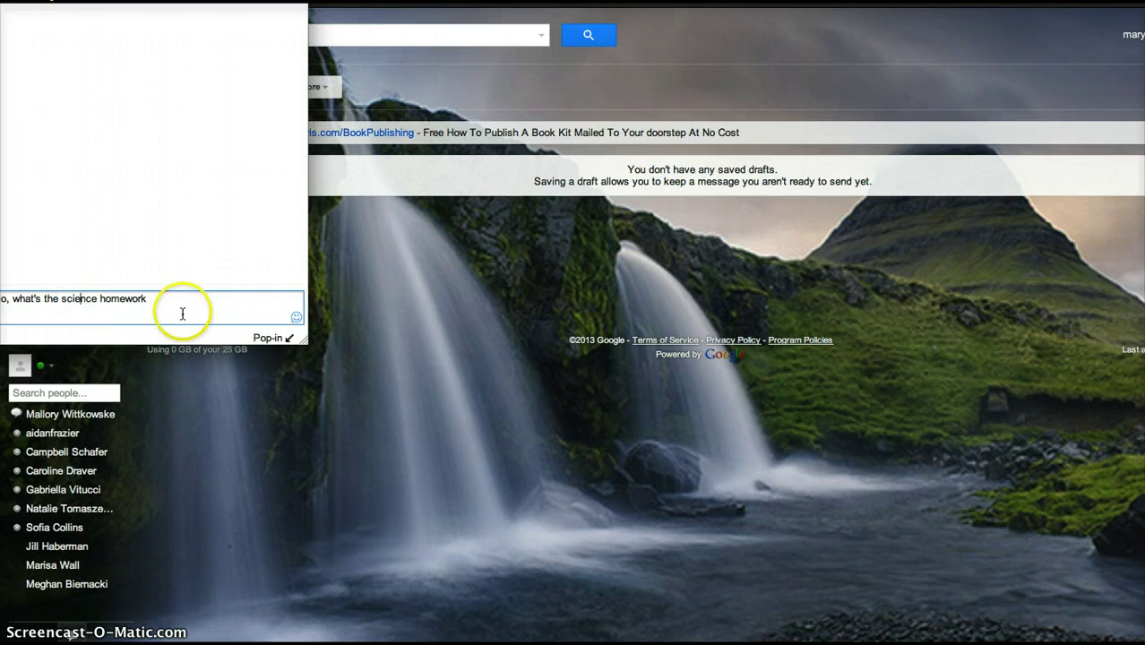
key(Return)
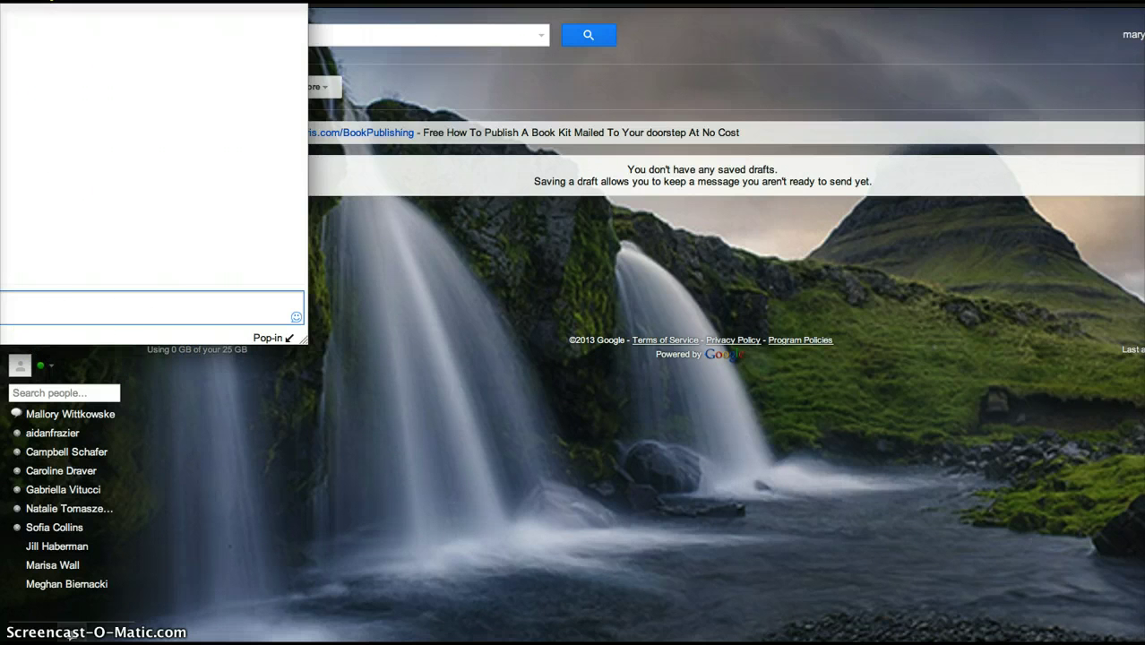
Step: Put away the chat window and look through All Mail and Trash
click(38, 279)
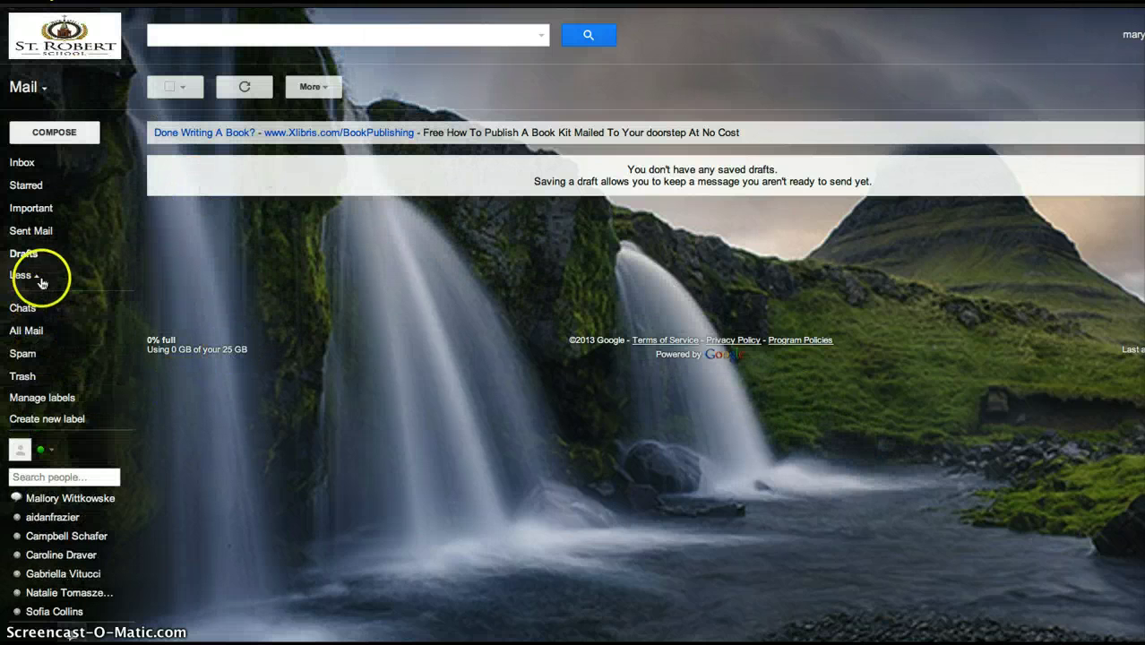
click(42, 330)
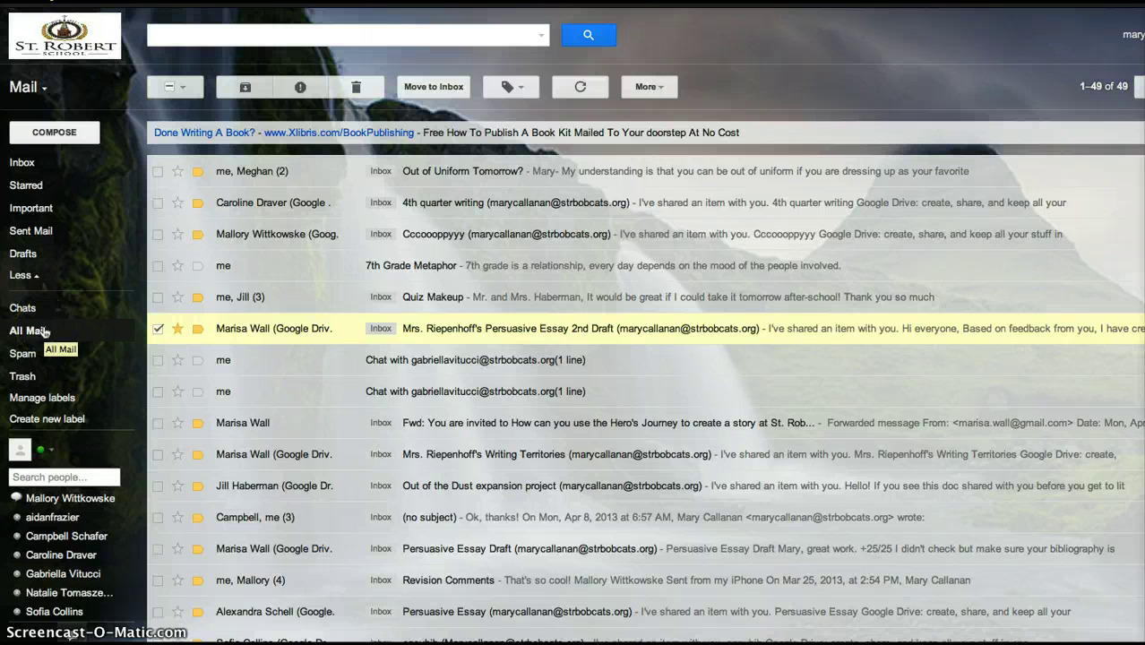
click(43, 335)
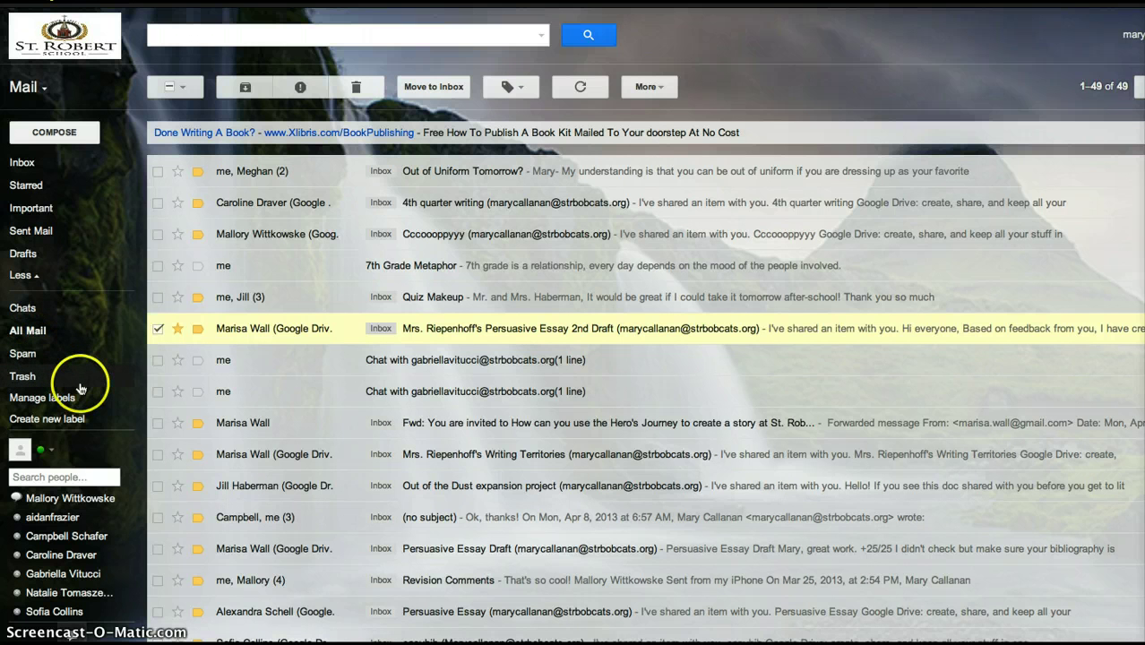
click(62, 378)
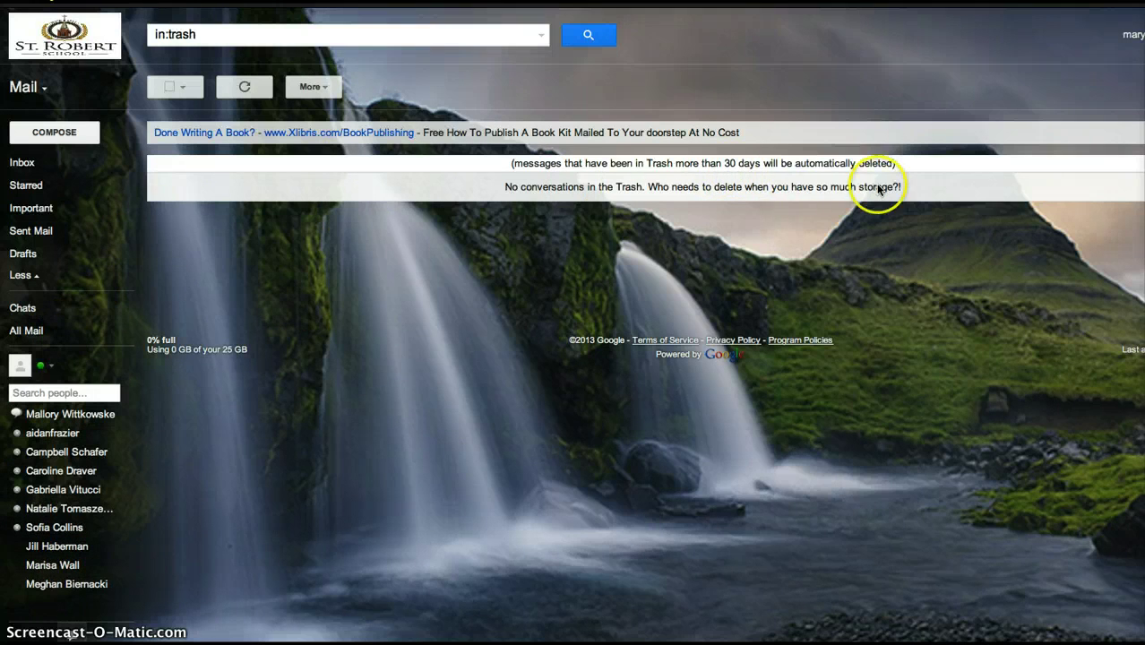
Step: Open the empty Spam folder and expand the label list down to Manage labels
mouse_move(30, 255)
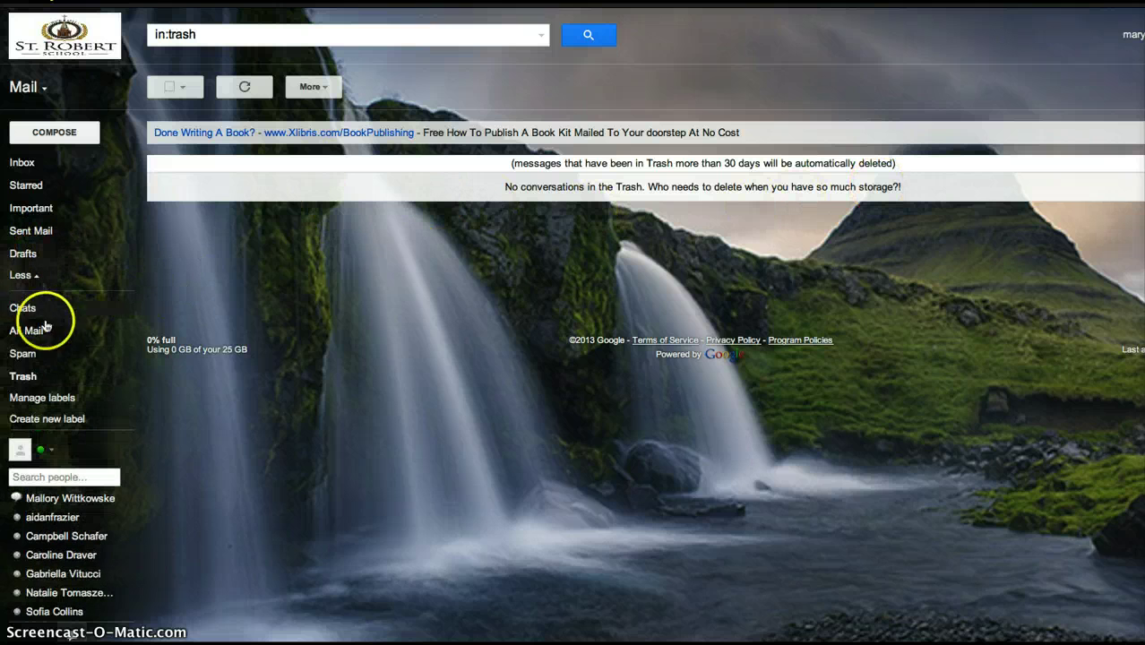
click(27, 355)
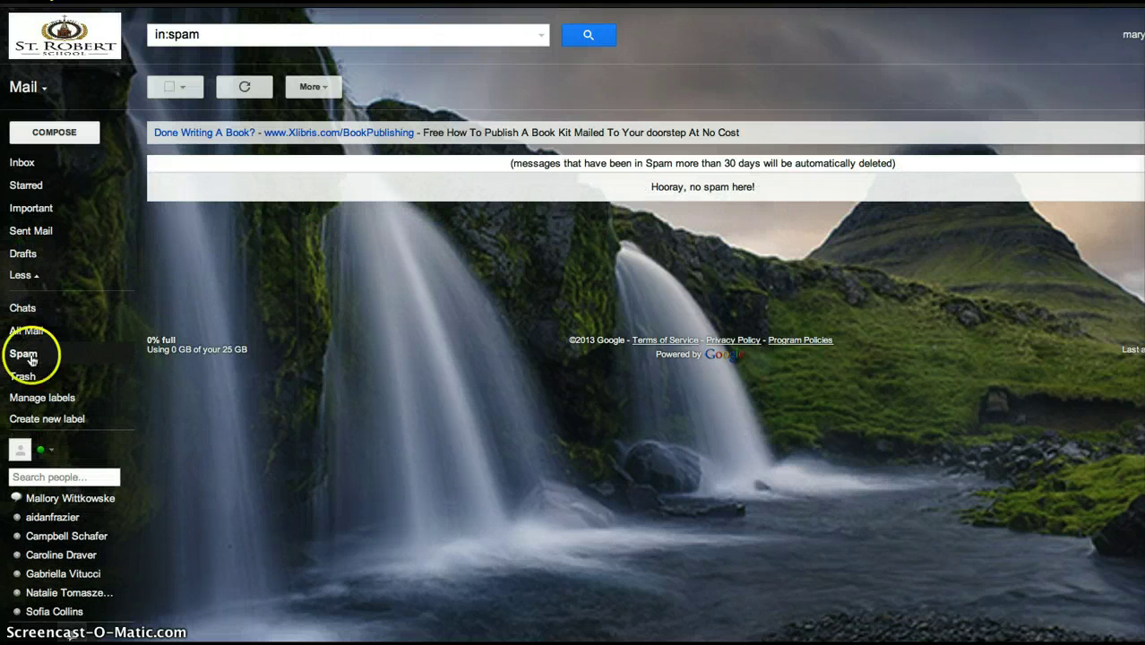
click(30, 354)
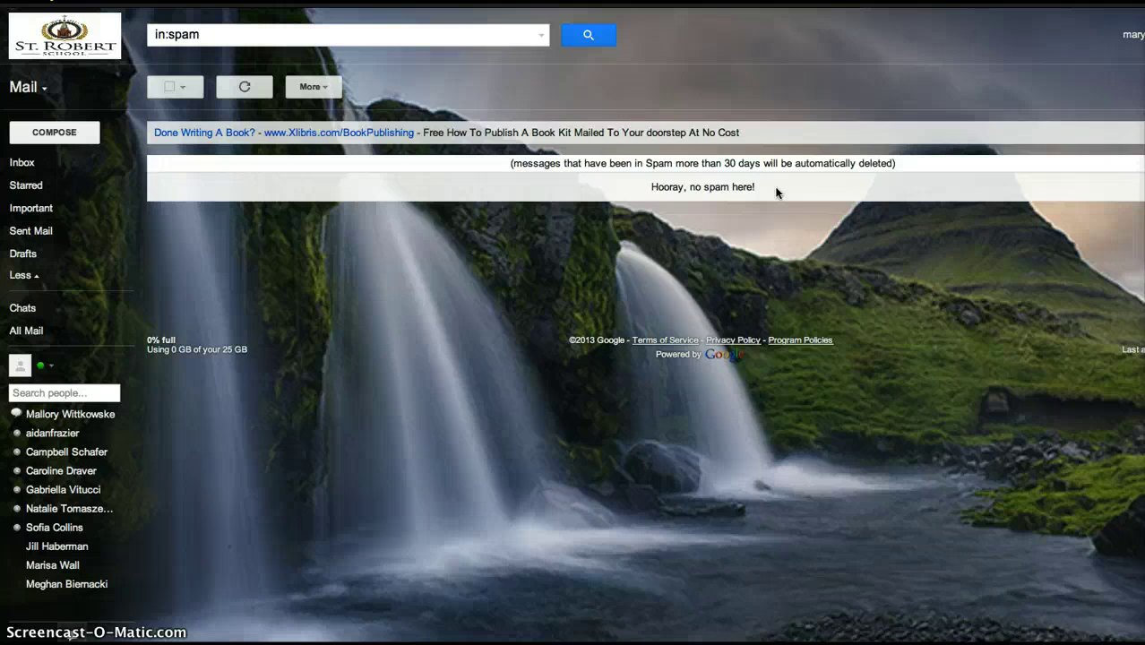
click(776, 189)
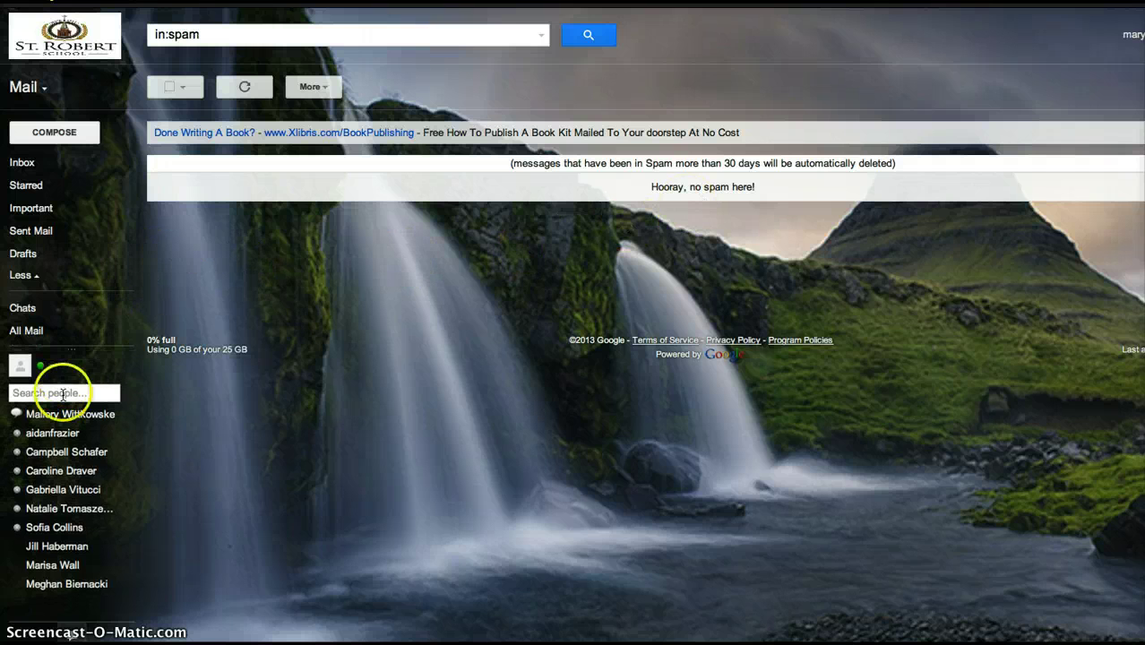
mouse_move(51, 333)
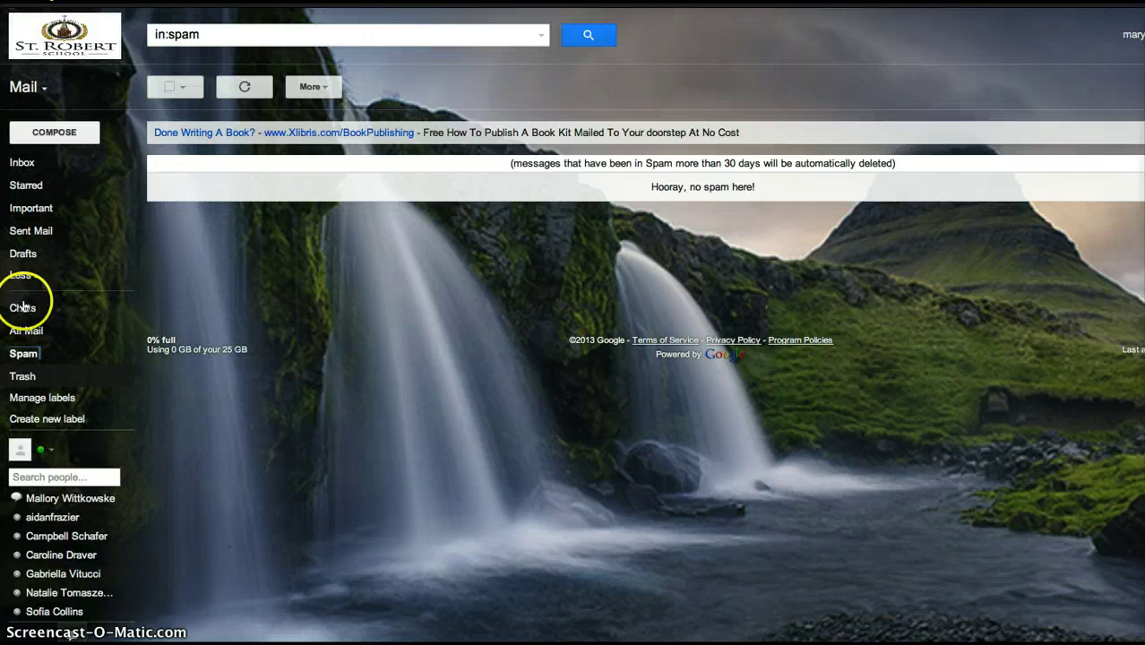
Step: View Settings > Labels and the chat contact cards, then go back to the 39-conversation Inbox
click(49, 400)
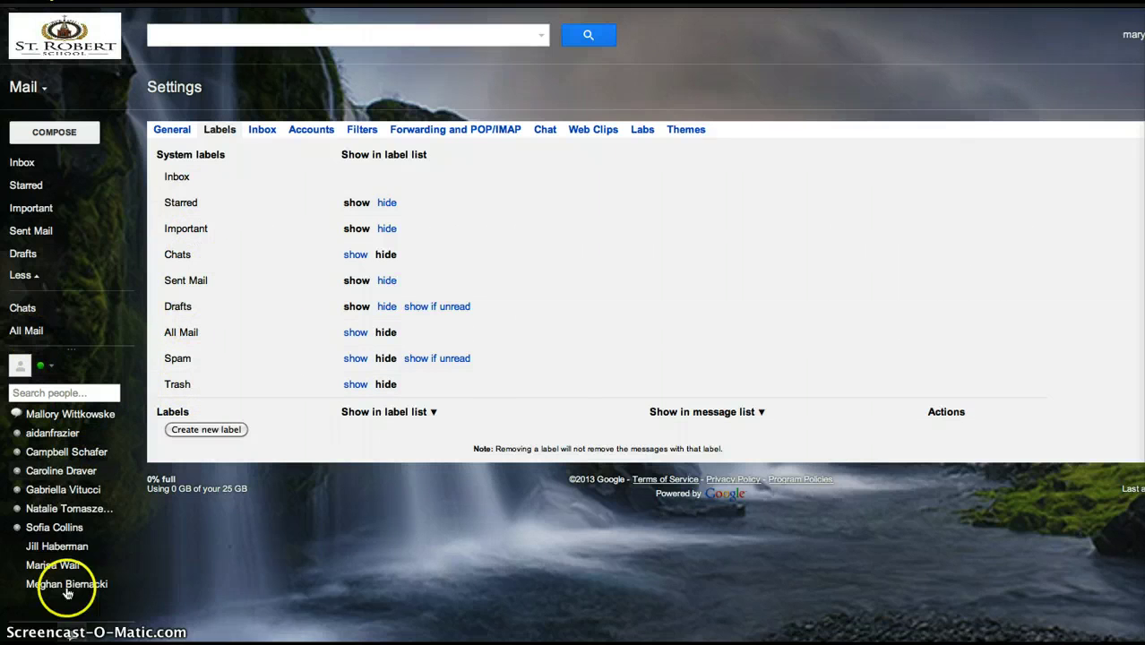
mouse_move(36, 584)
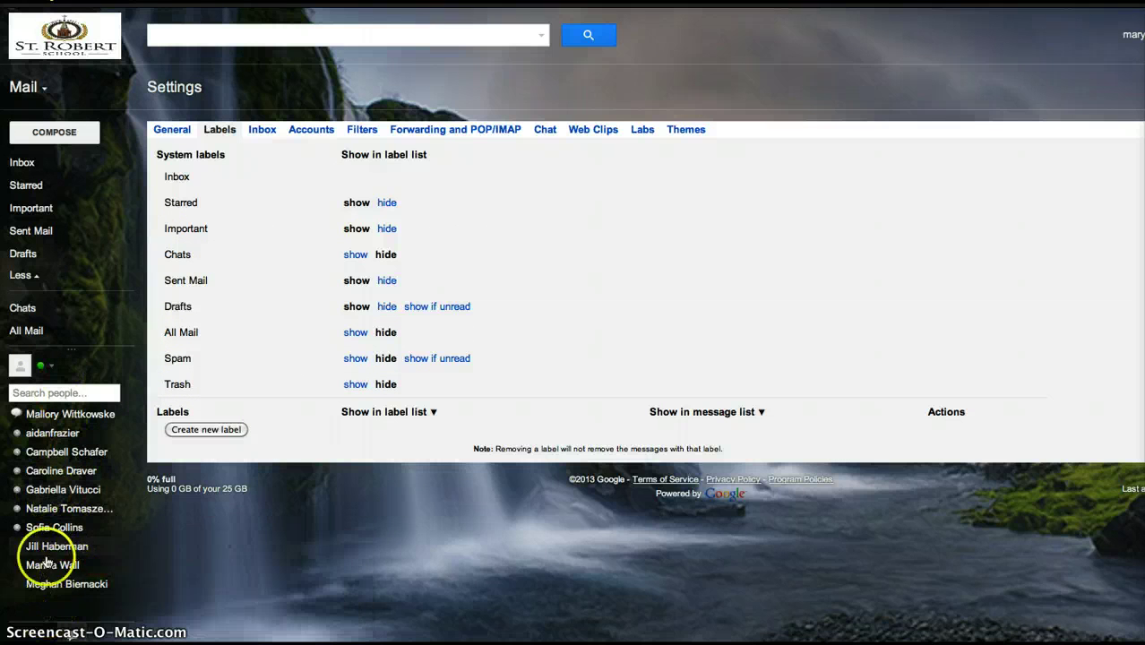
mouse_move(61, 559)
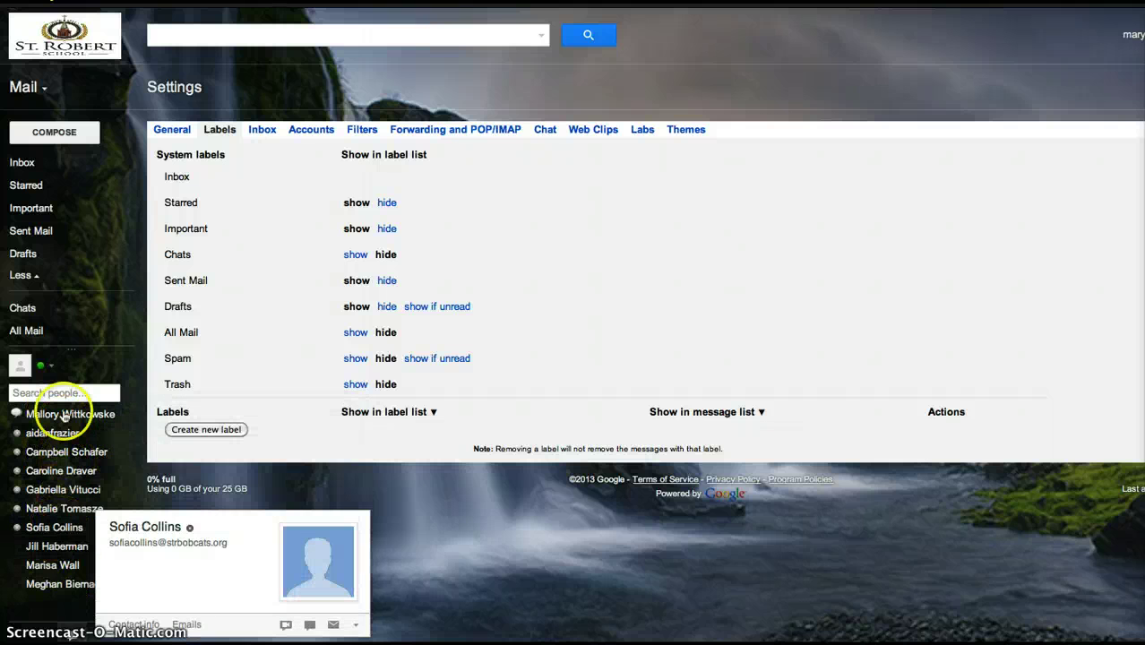
click(29, 160)
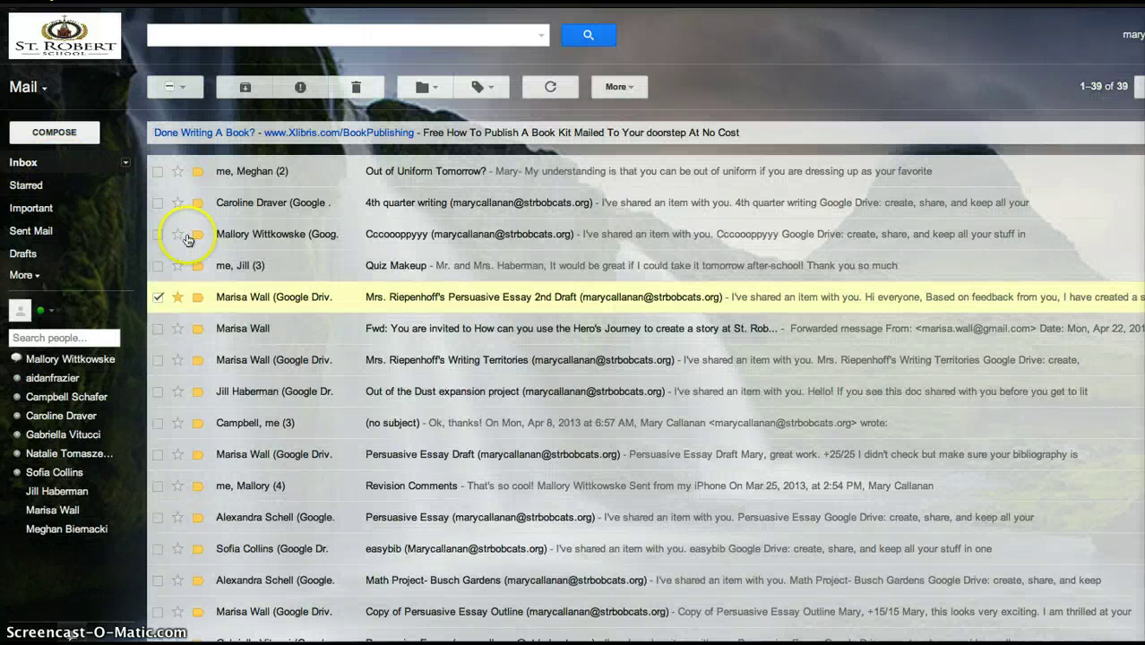
Step: Compose an email to the suggested classmate, subject SCIENCE HELP!!!!, asking what is on the rubric
click(158, 297)
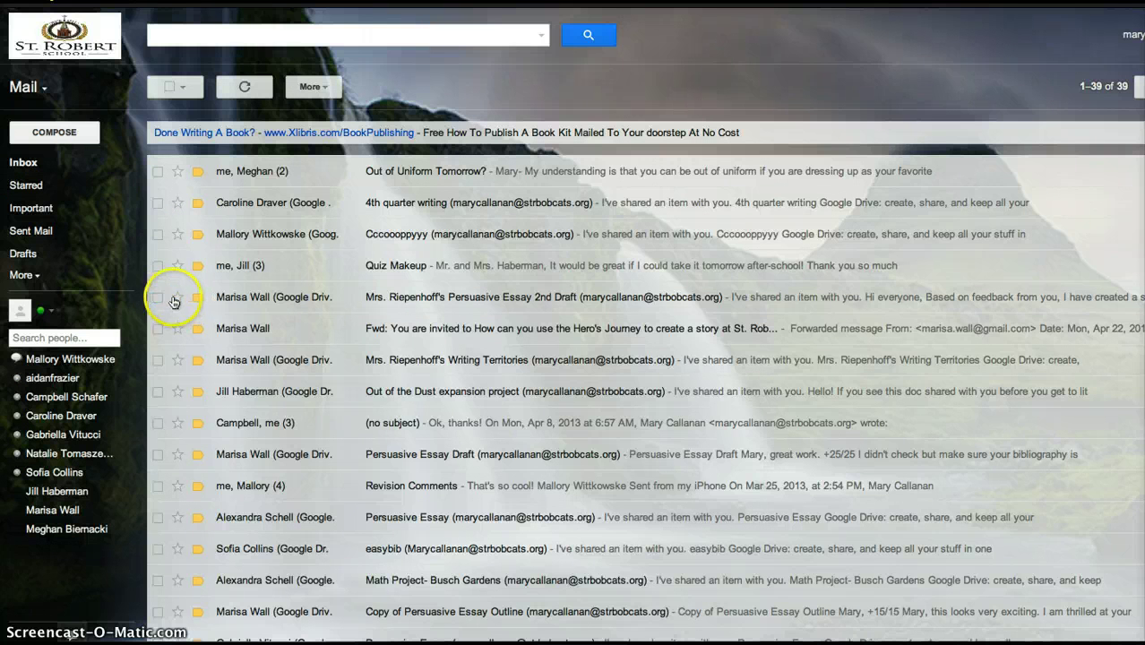
click(54, 133)
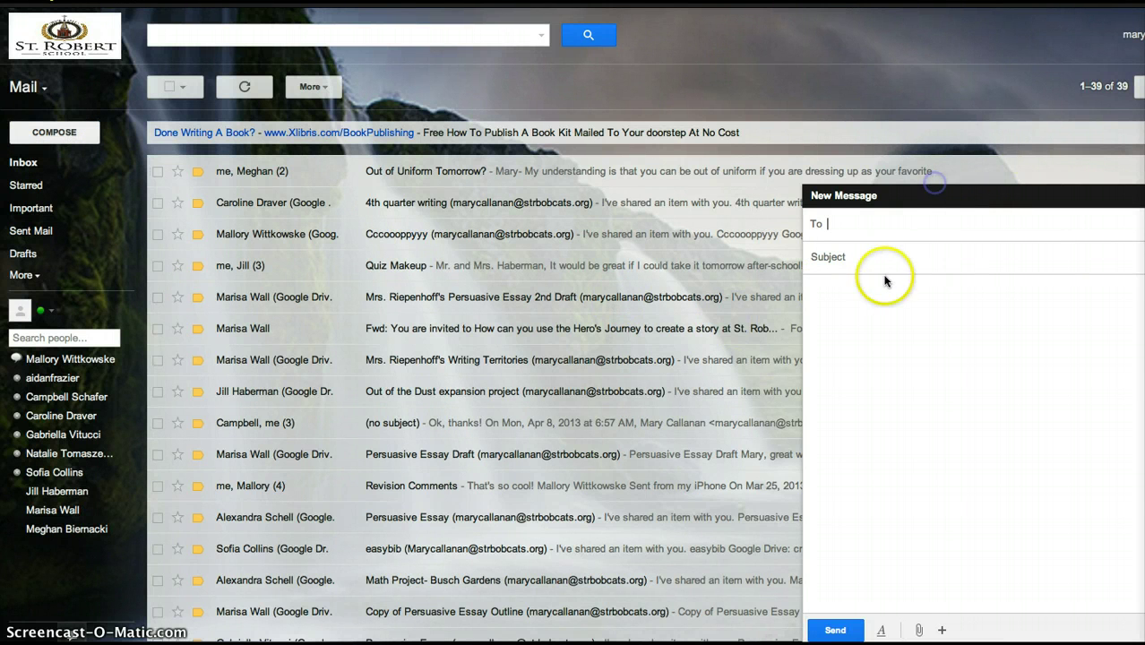
click(903, 240)
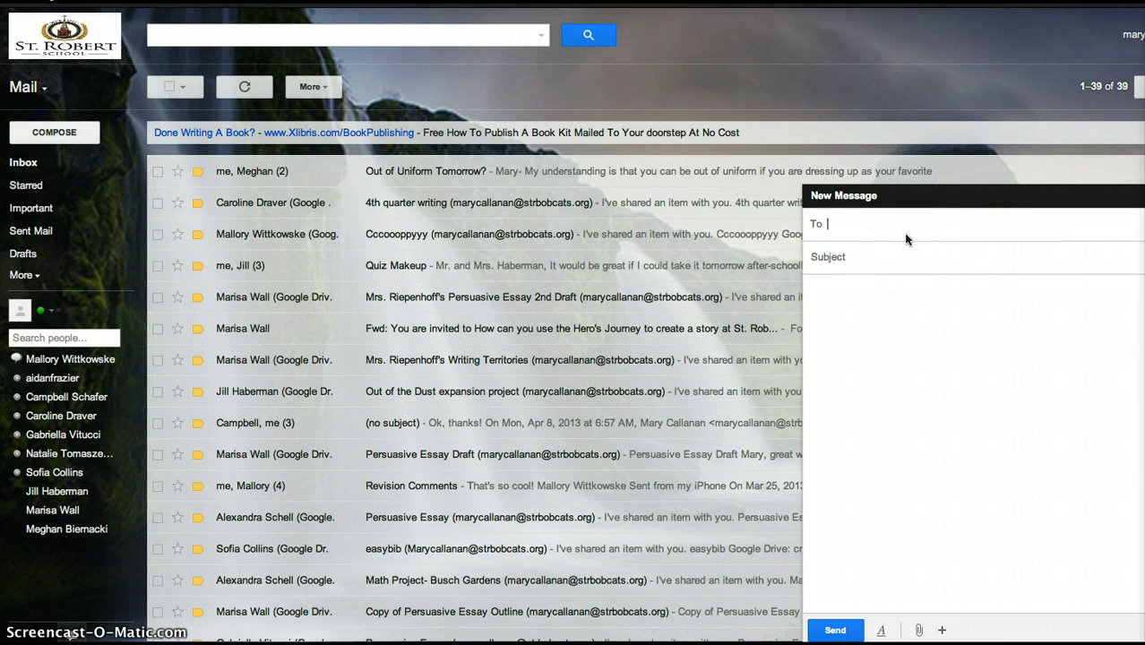
text(eli)
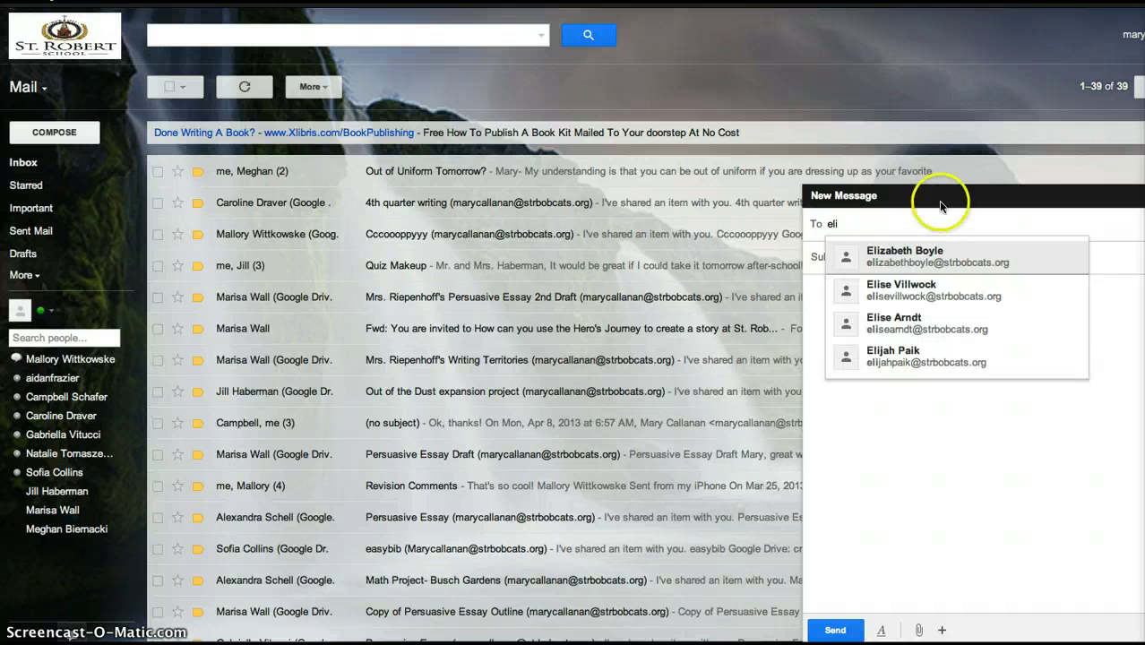
click(938, 261)
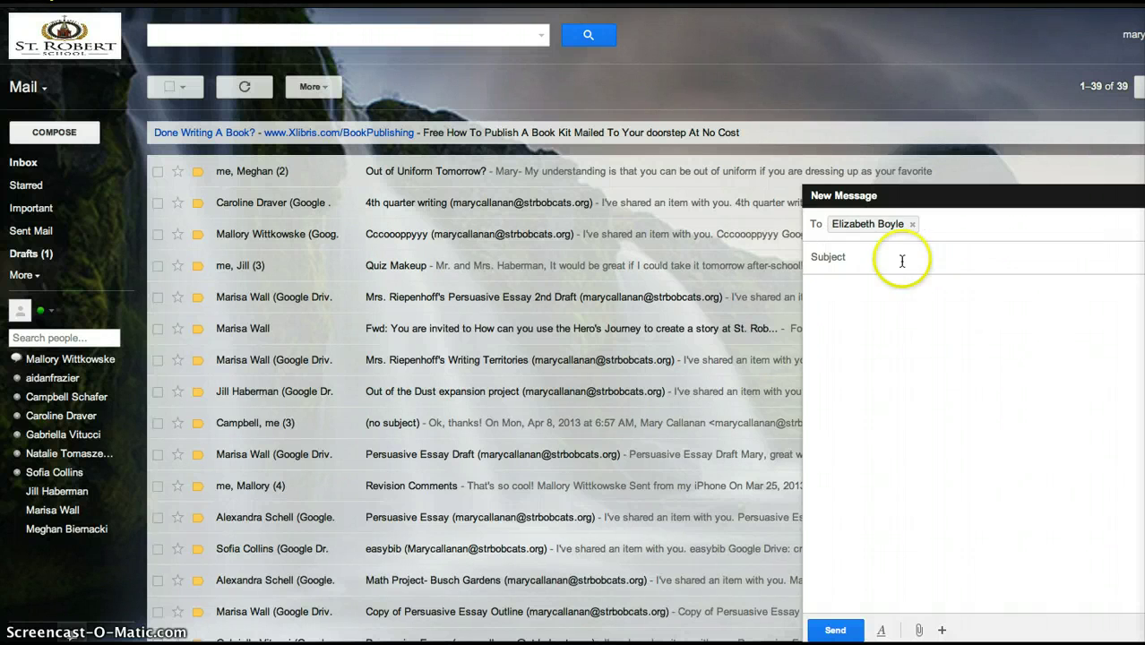
click(902, 260)
click(938, 274)
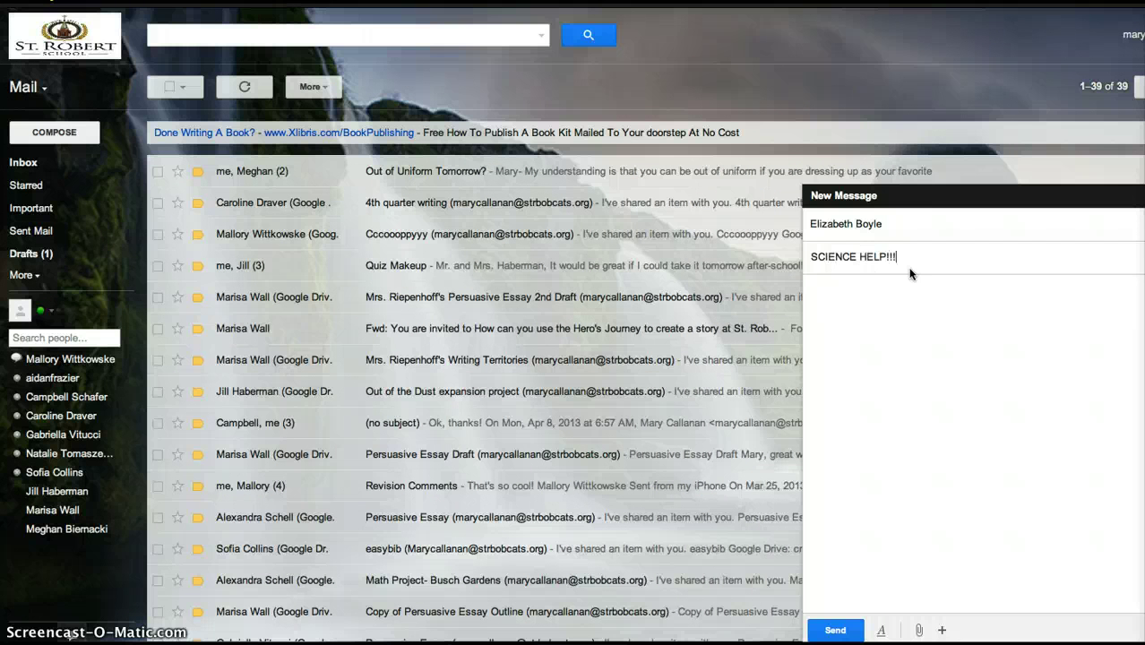
click(929, 325)
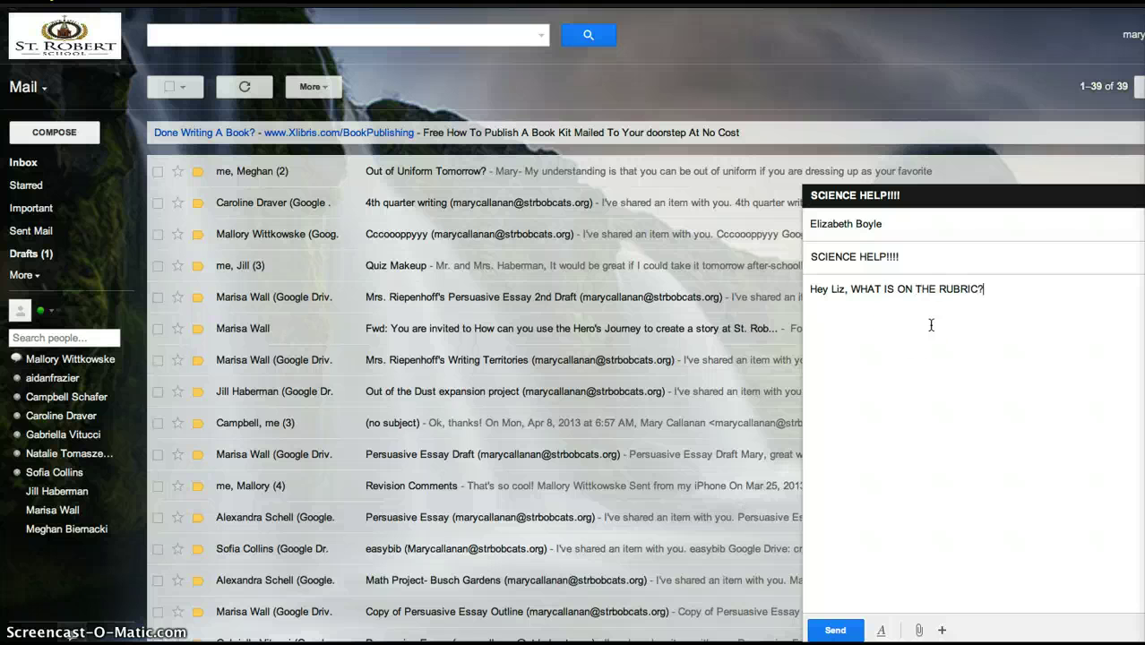
click(65, 256)
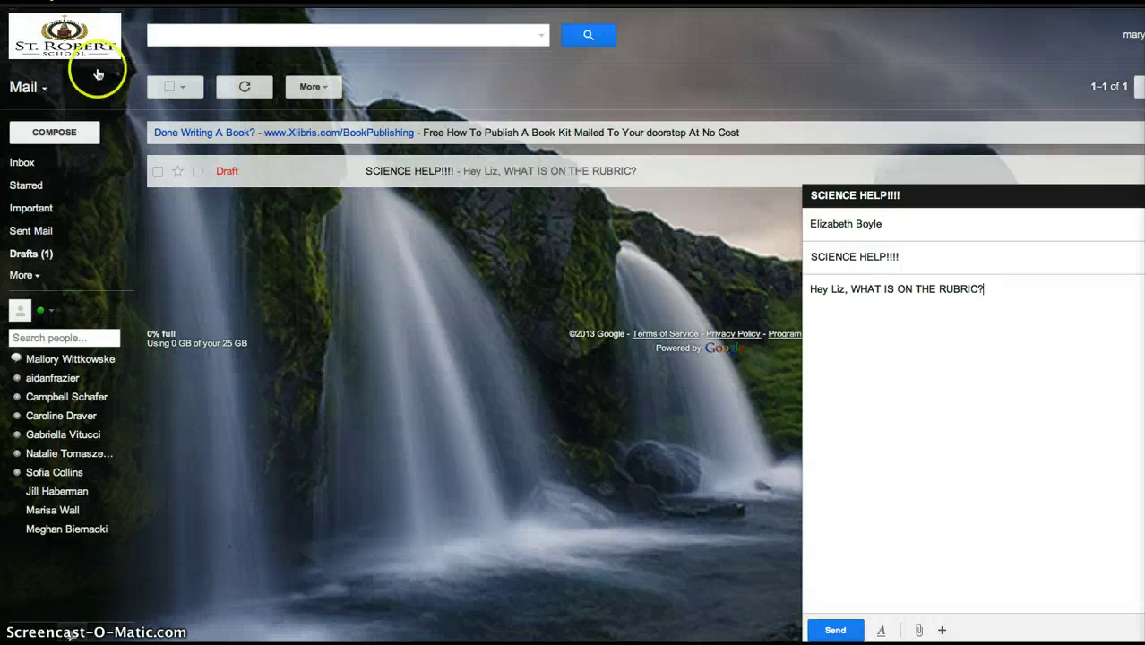
click(38, 162)
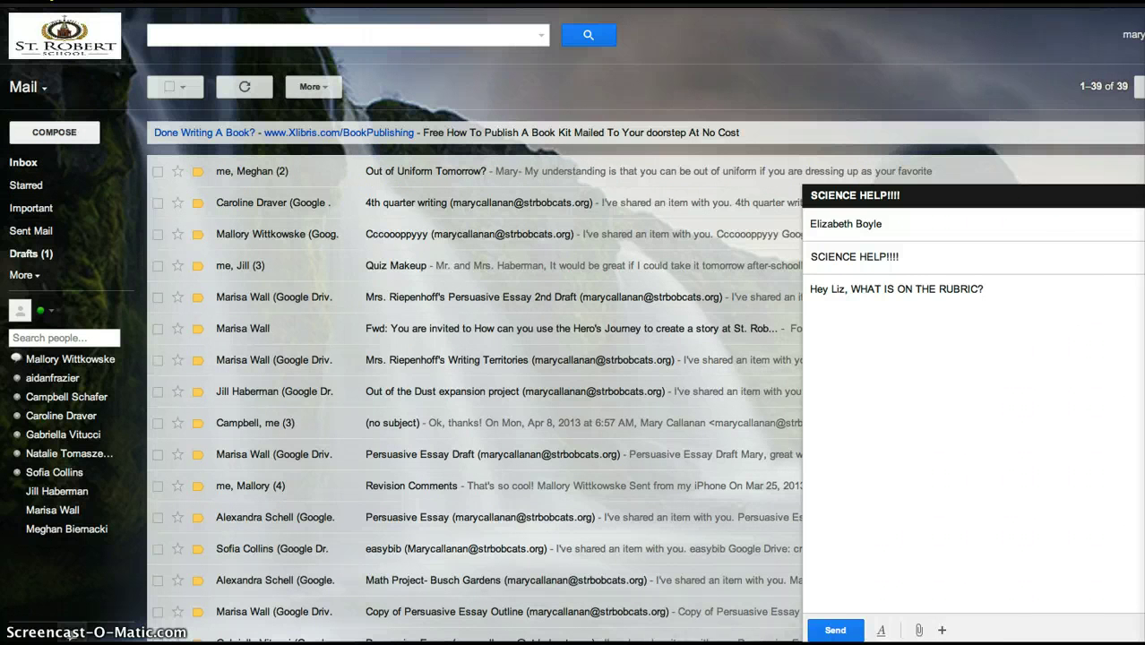
Step: Give the body text a red background, Verdana font, Huge size, bold and italic
click(958, 197)
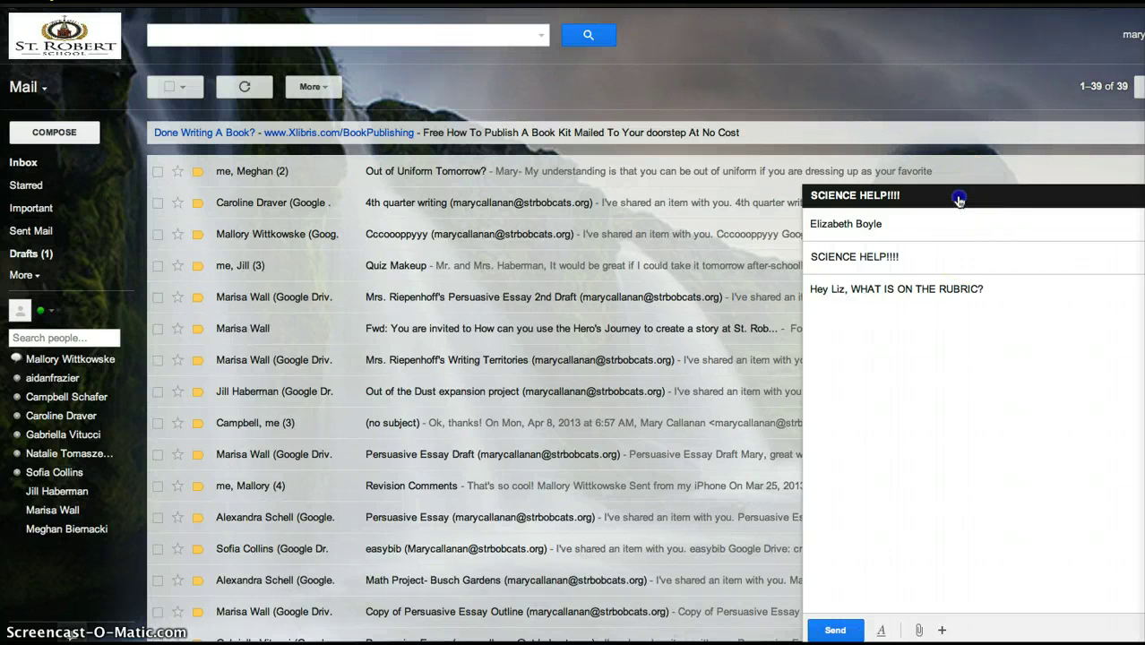
click(880, 631)
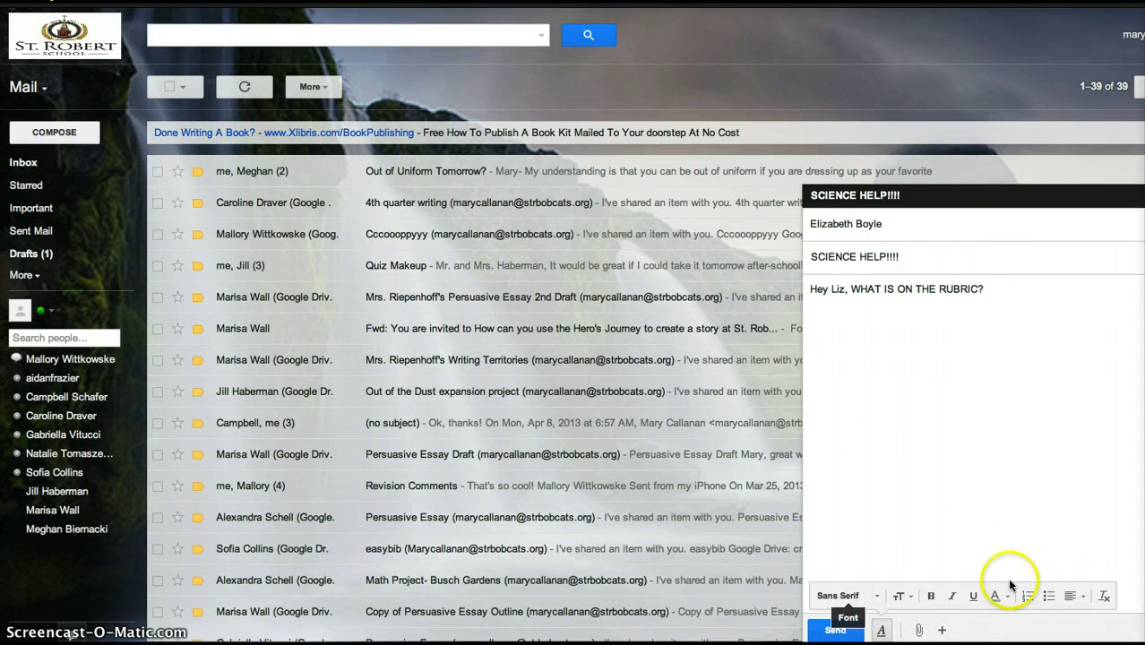
drag(985, 288, 808, 290)
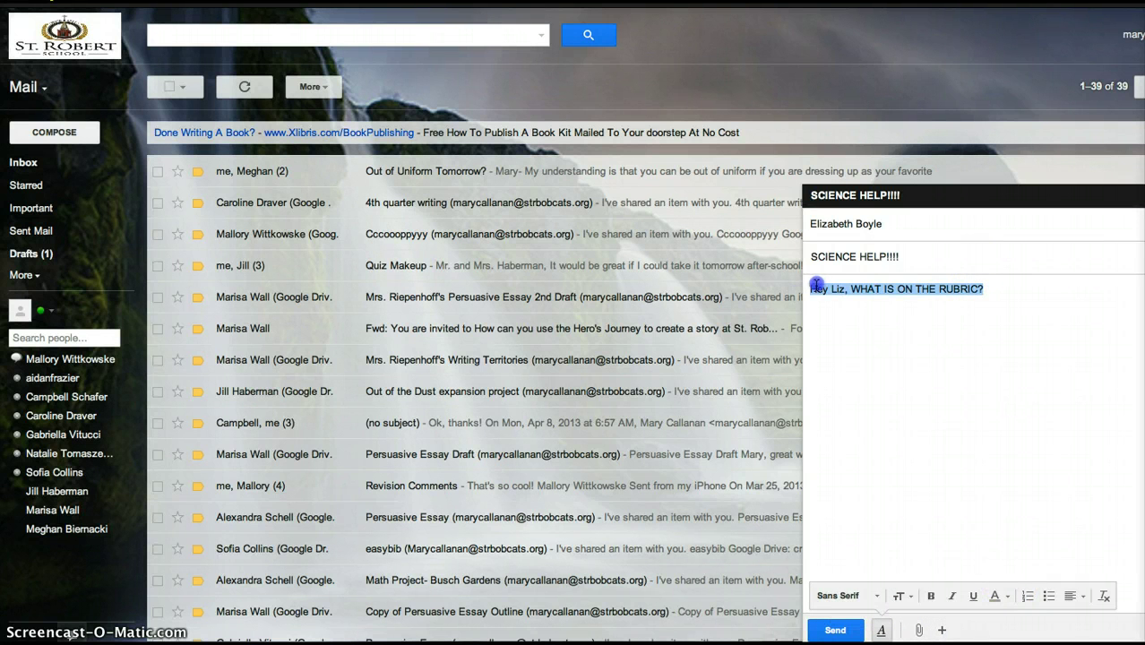
click(992, 597)
click(771, 482)
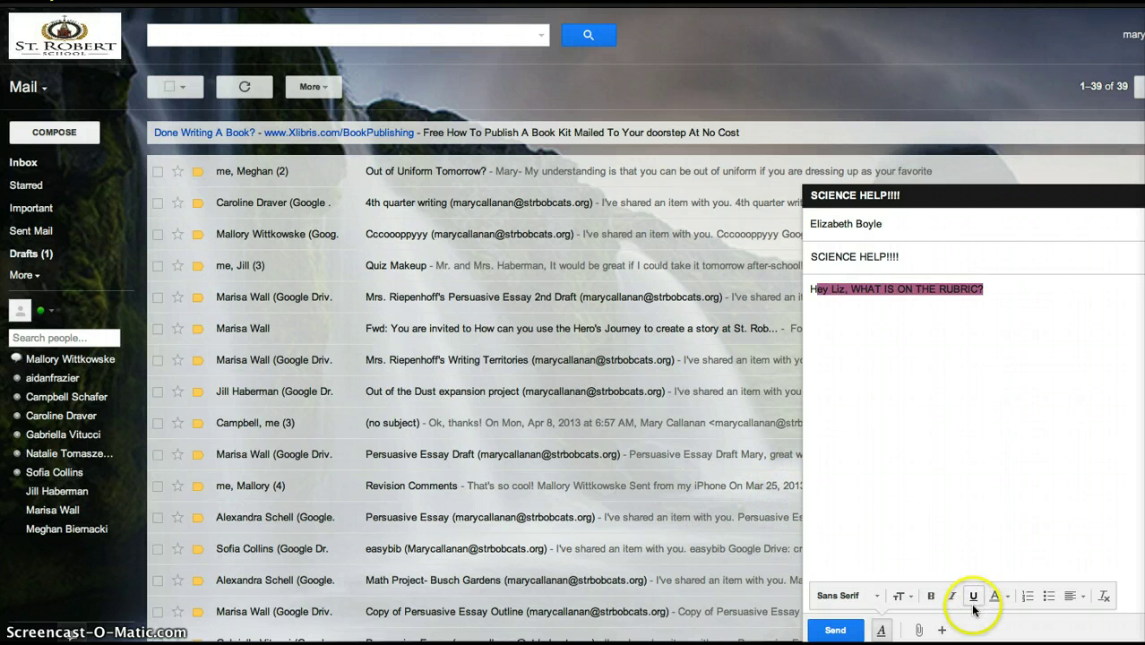
click(864, 599)
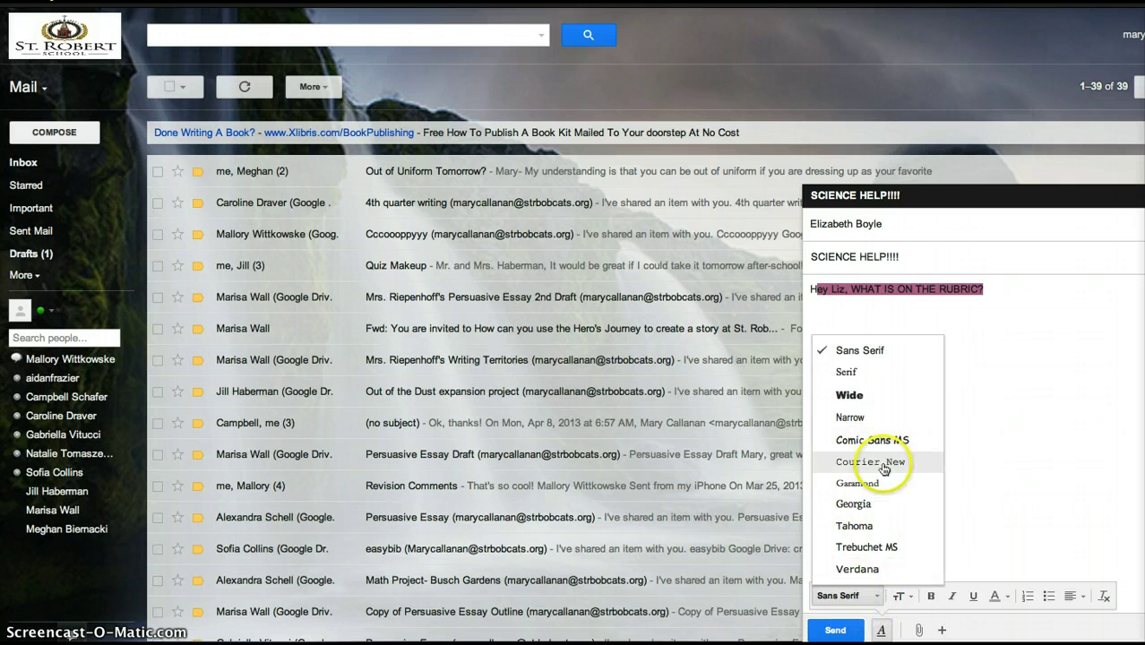
click(874, 567)
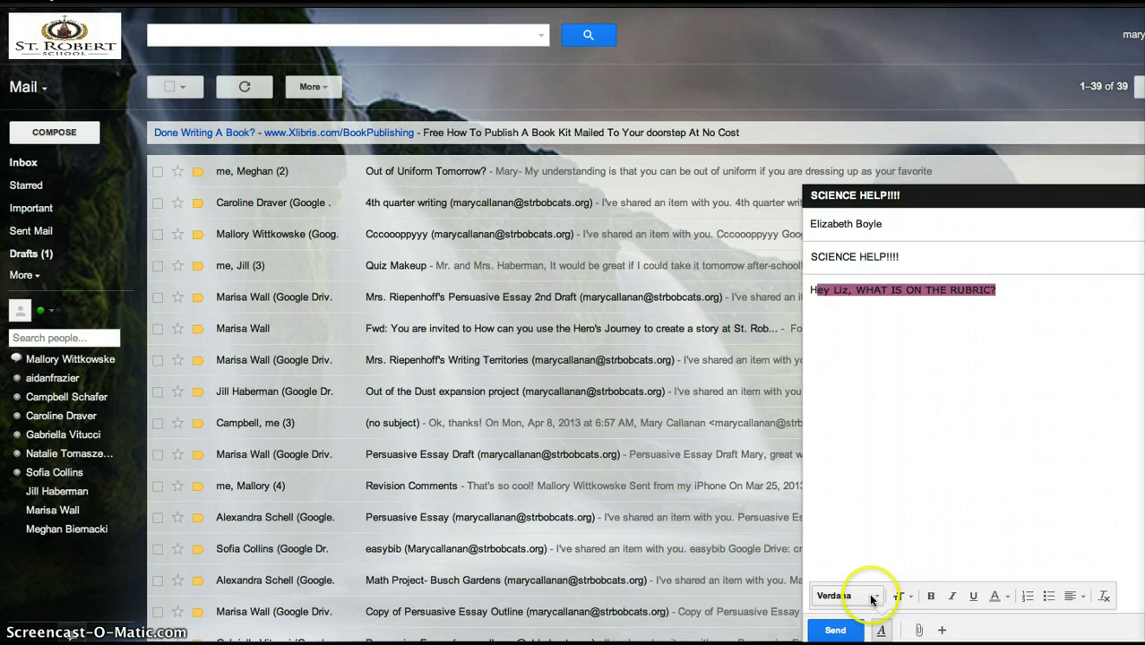
click(898, 595)
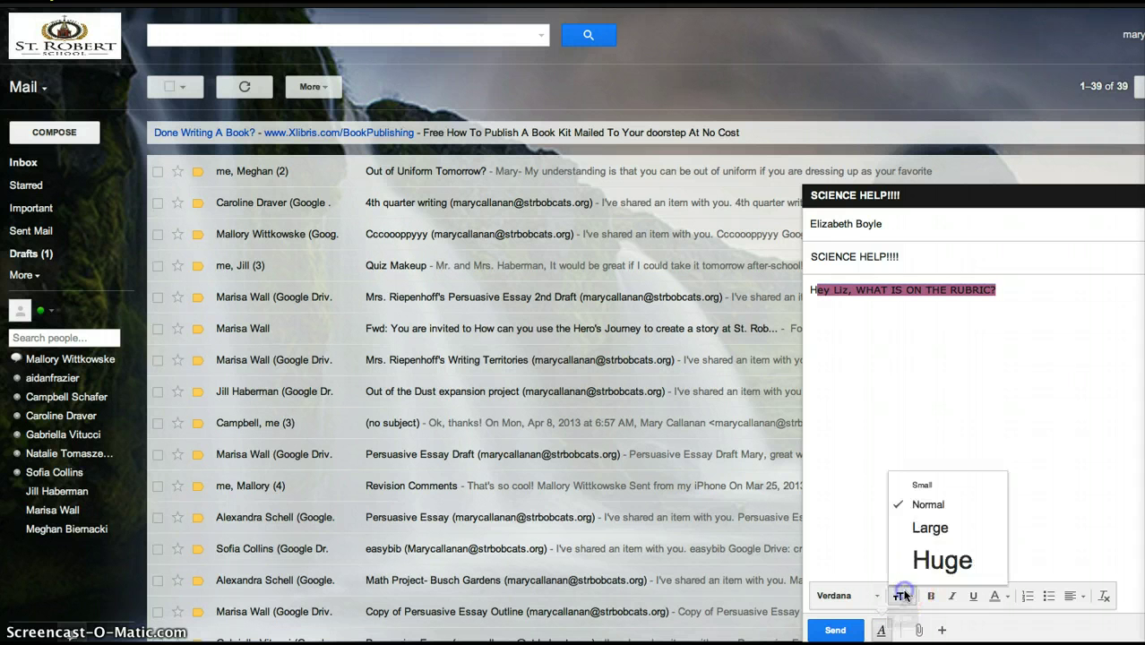
click(967, 557)
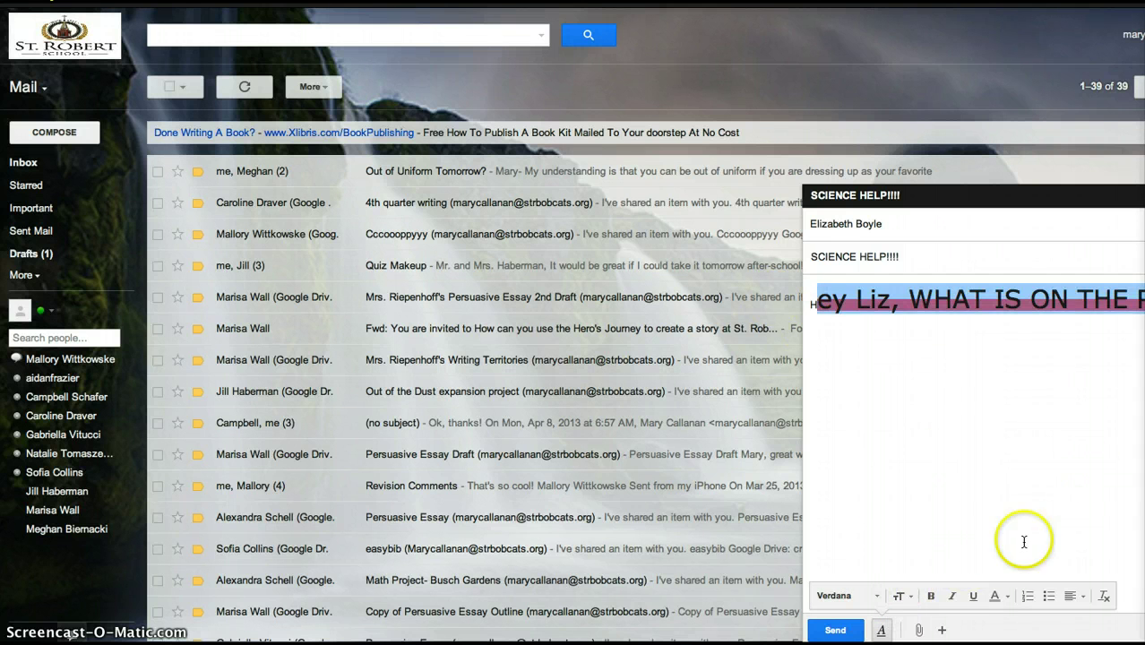
click(931, 601)
click(953, 598)
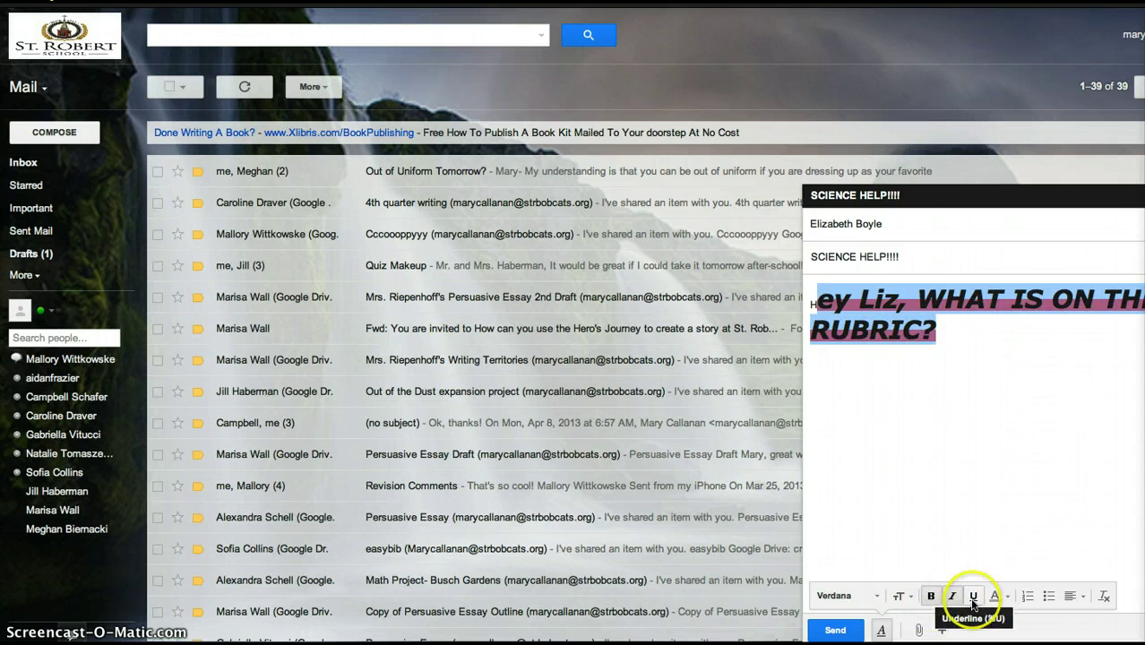
Step: Underline the line, turn it into a numbered item, right-align and indent it, then clear formatting
click(972, 598)
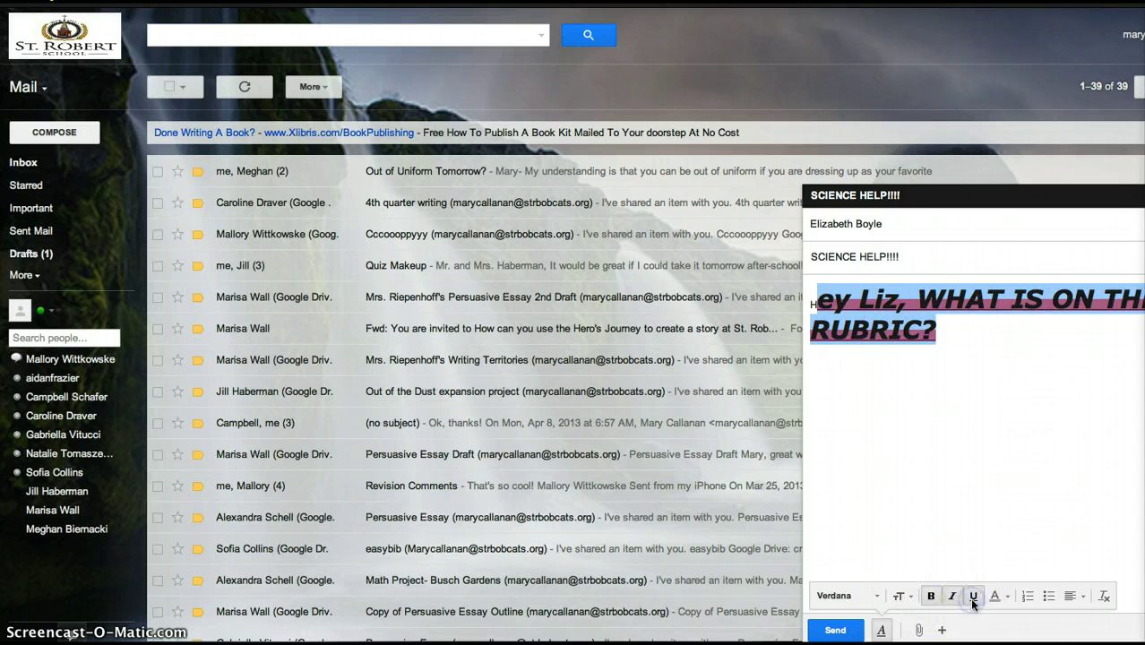
click(1048, 598)
click(1028, 596)
click(1072, 596)
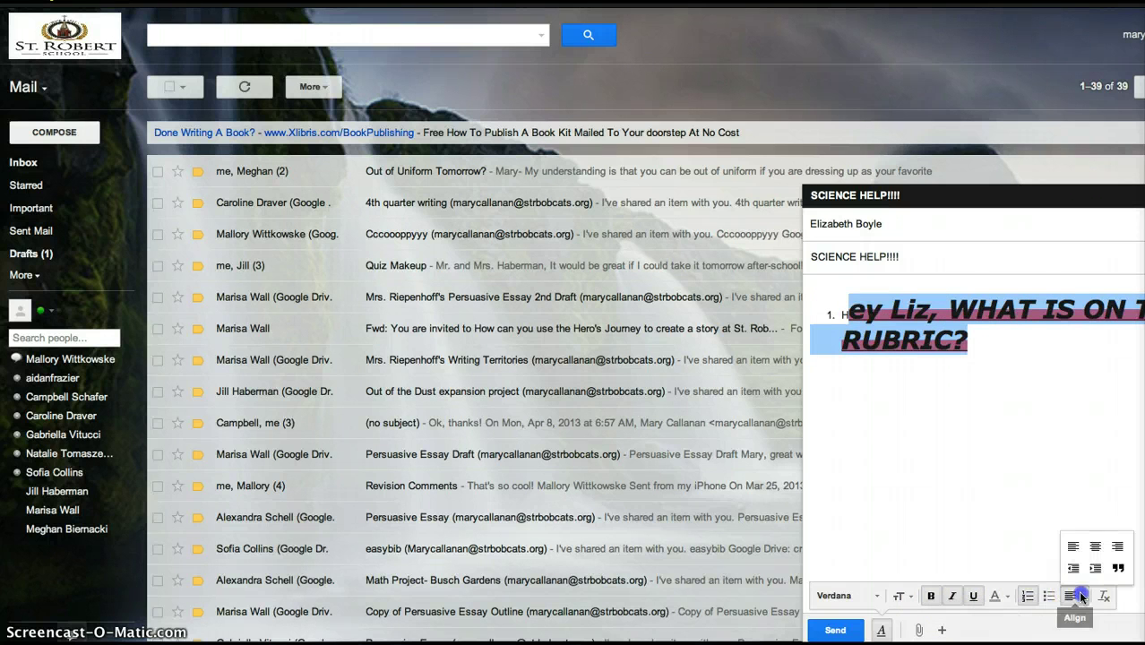
click(1094, 547)
click(1072, 595)
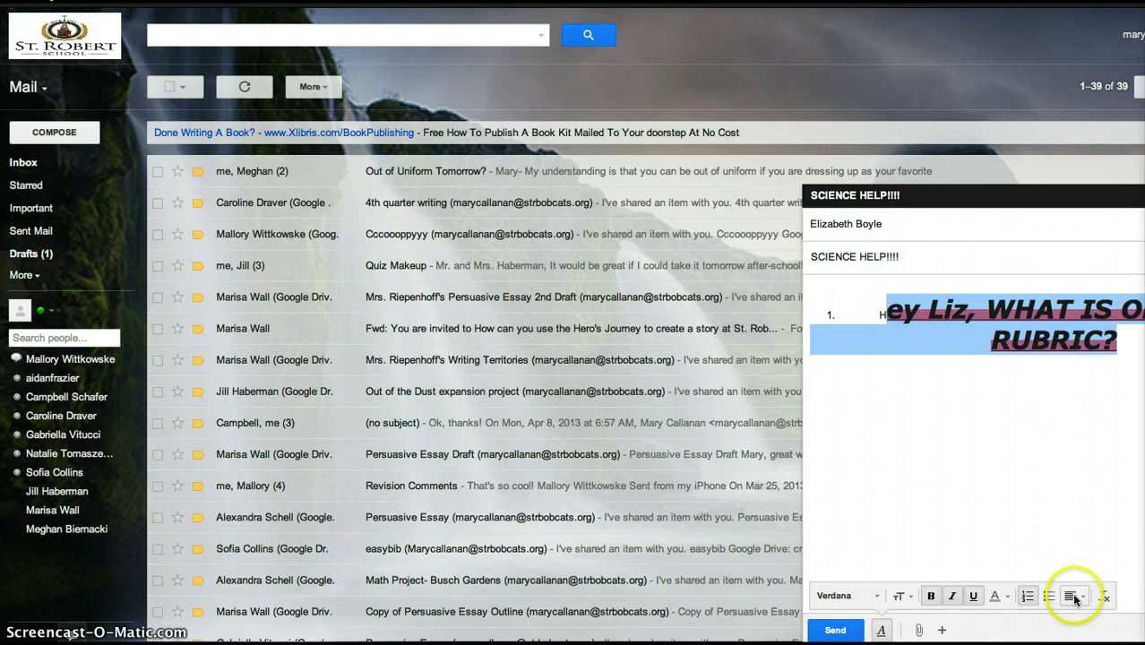
click(1119, 568)
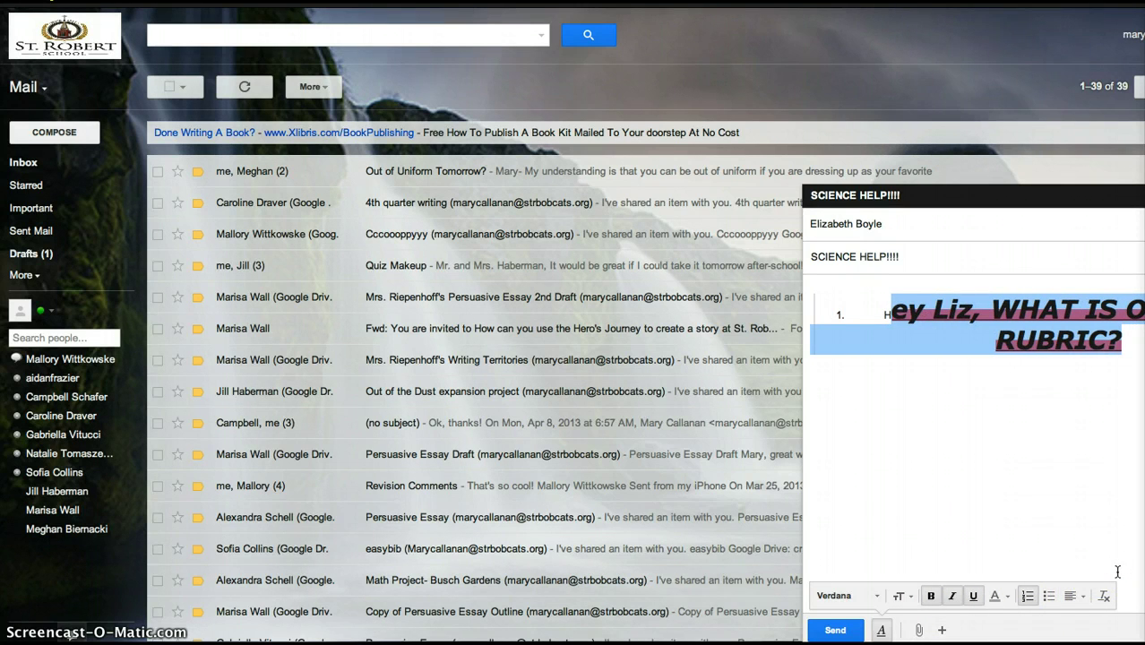
click(1104, 597)
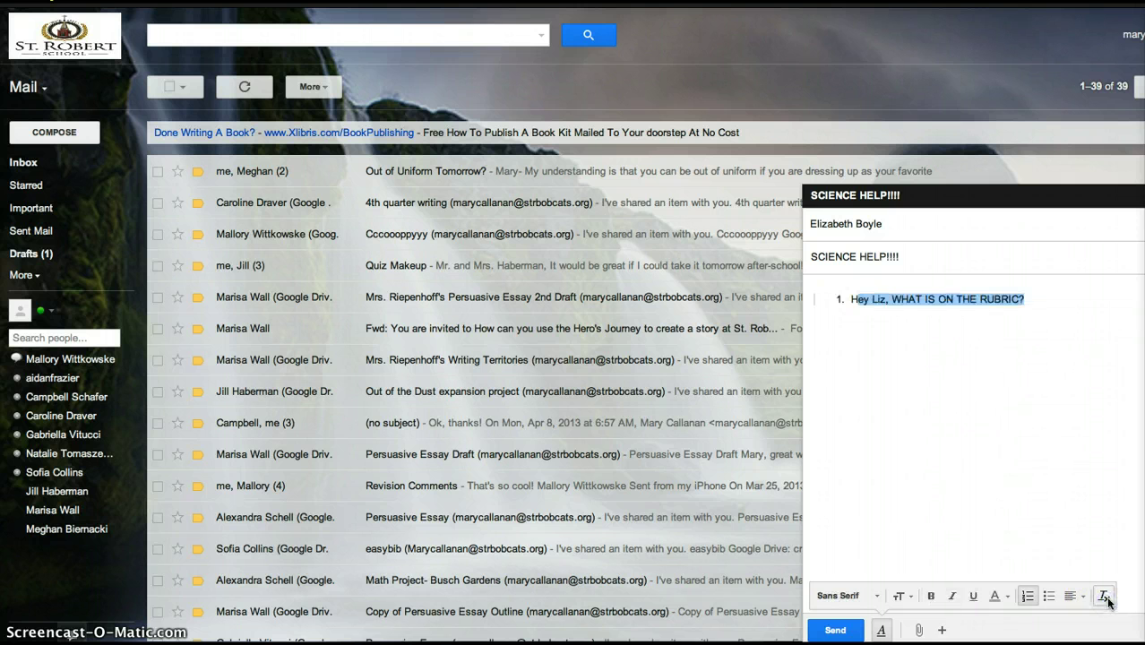
Step: Hide the formatting bar and cancel out of the Attach files dialog
click(885, 630)
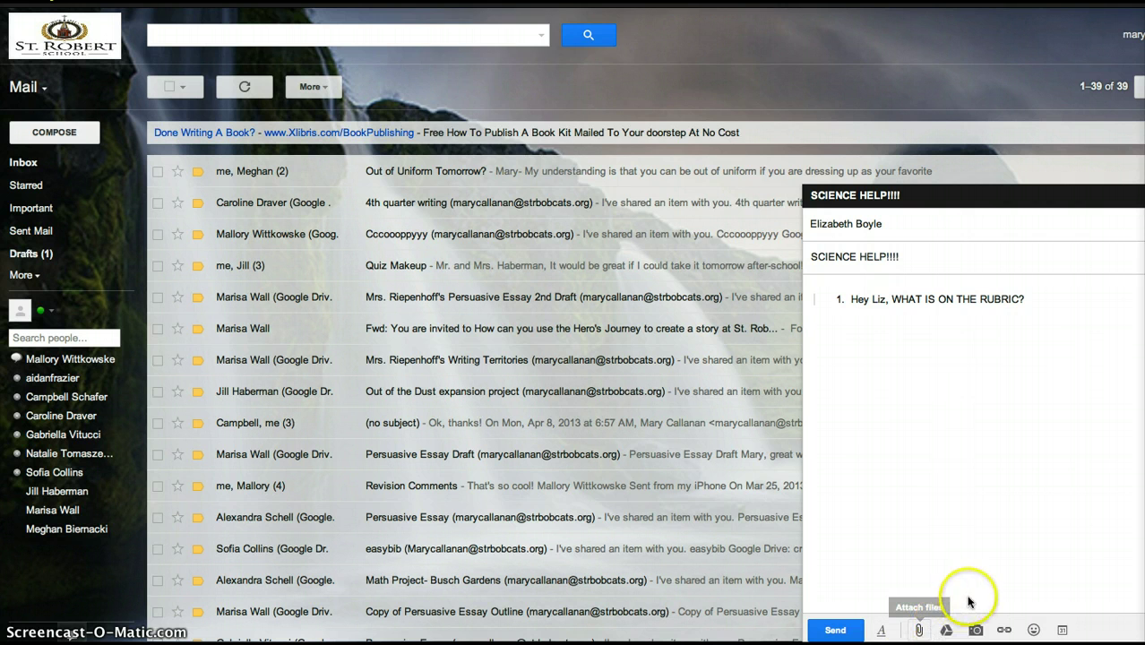
click(918, 629)
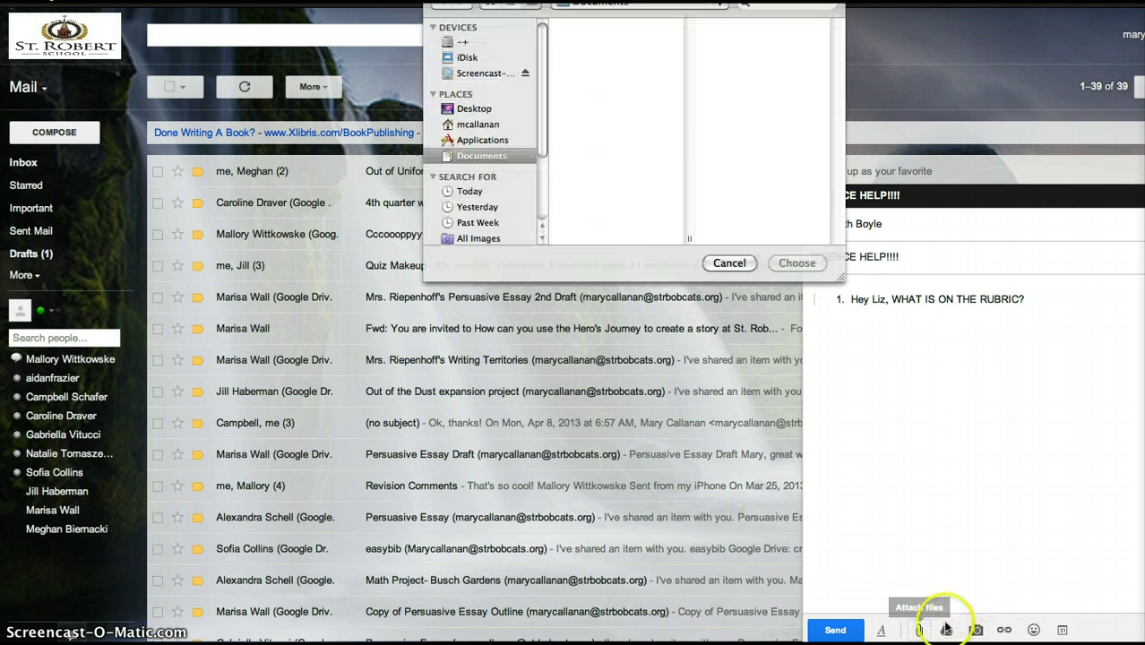
click(729, 263)
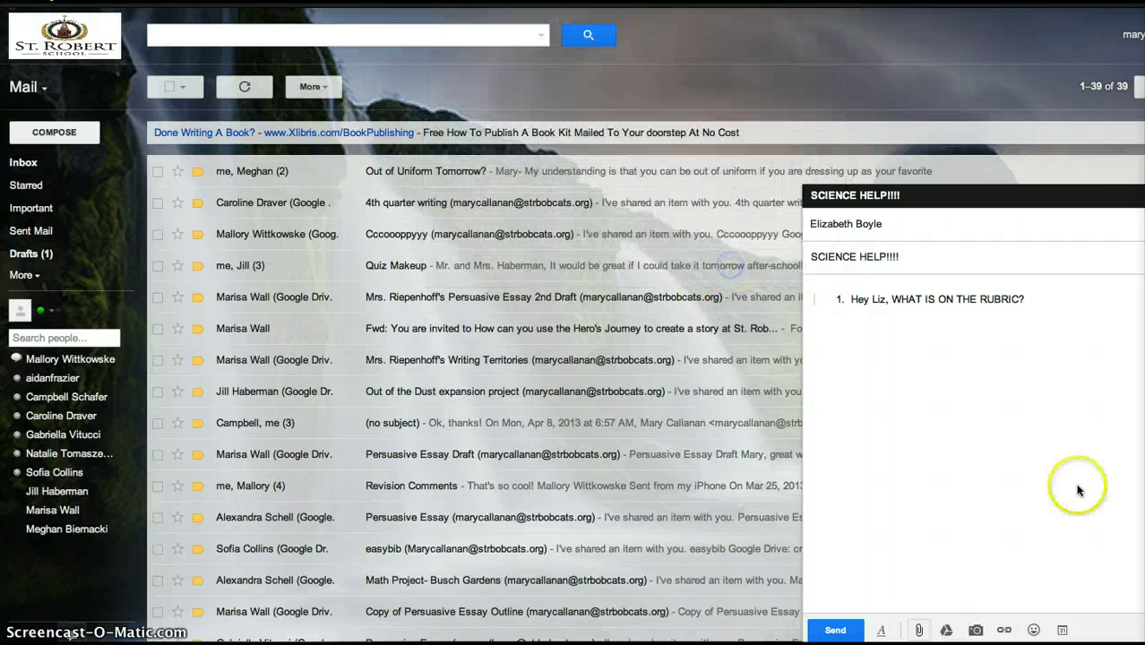
mouse_move(941, 630)
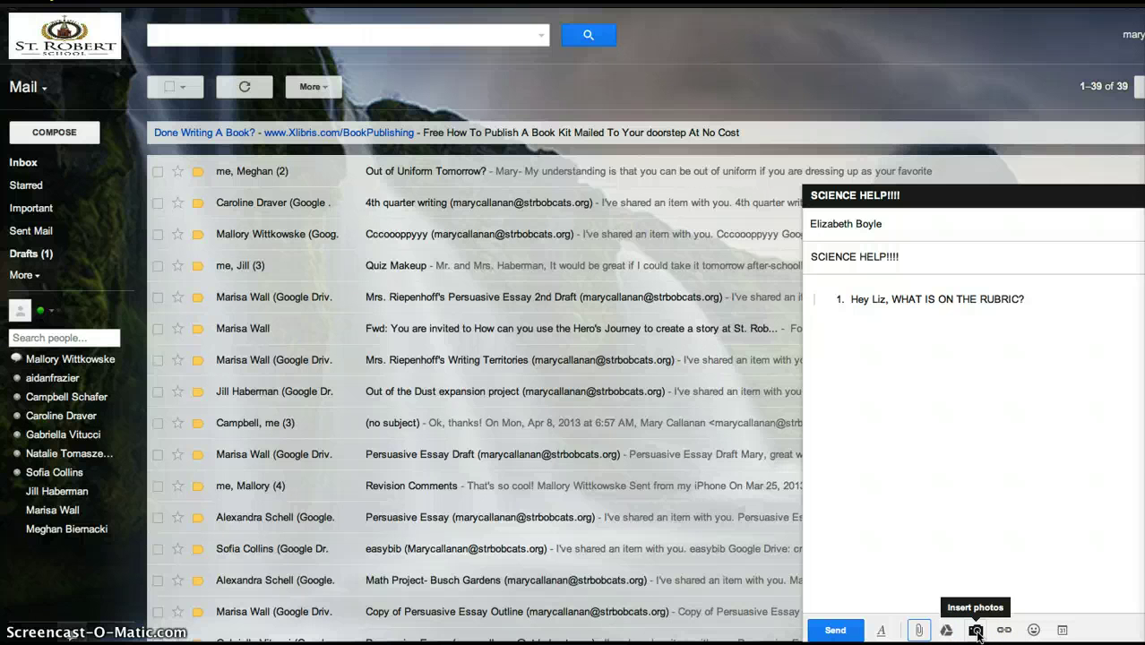
Step: Insert a green emoji from the emoji picker into the numbered line
click(1005, 631)
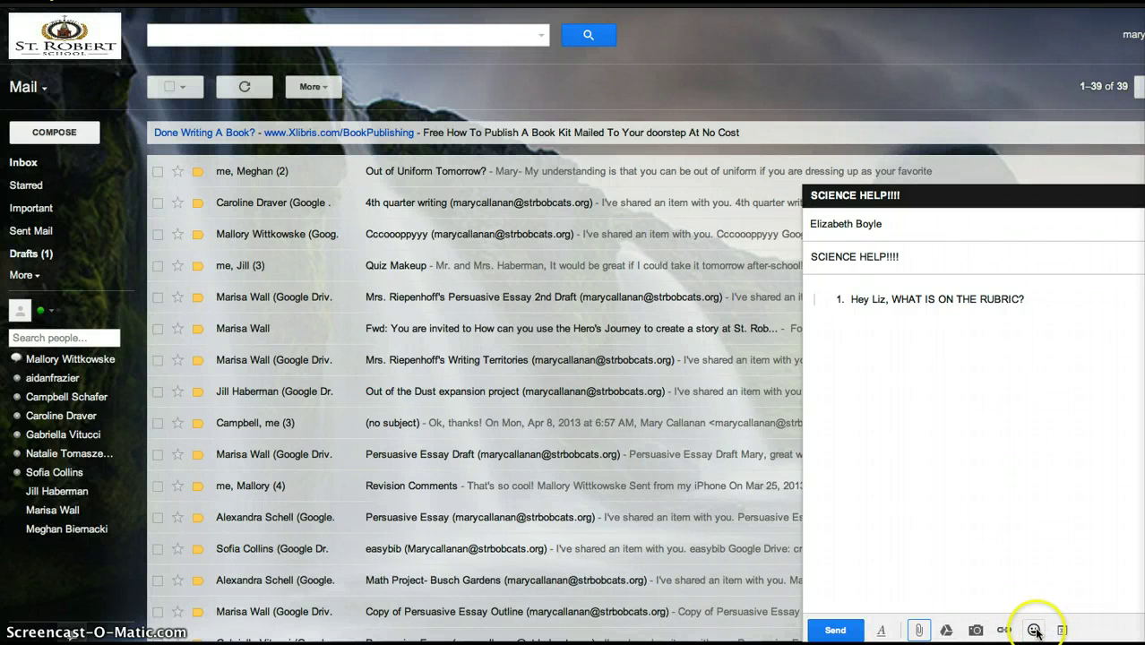
click(1033, 630)
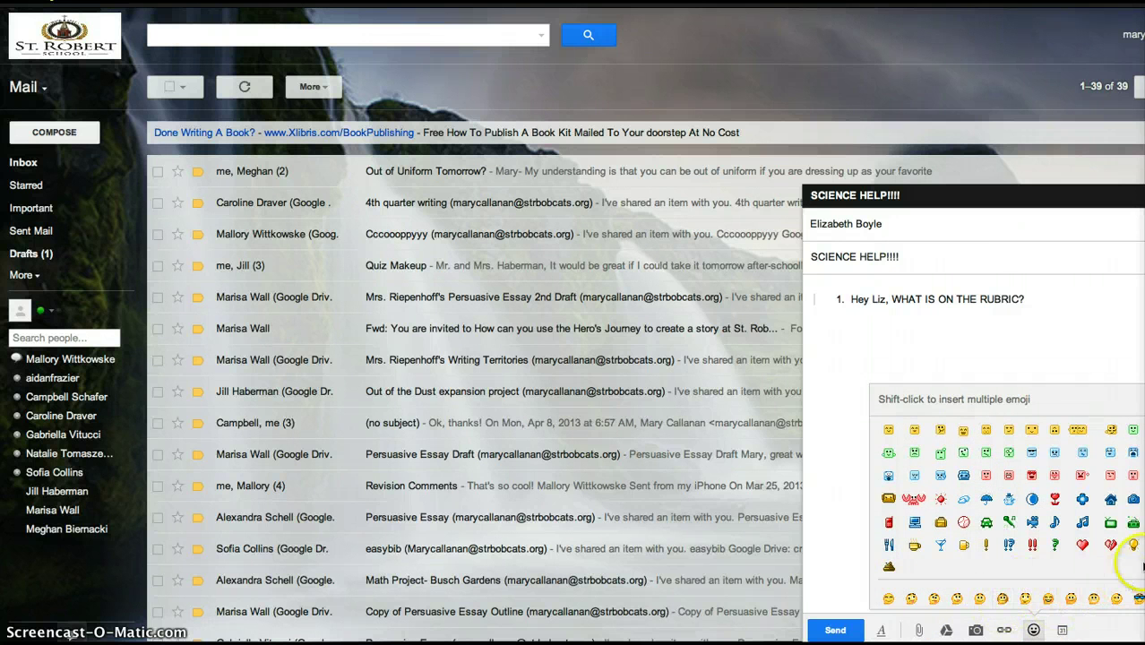
click(1133, 523)
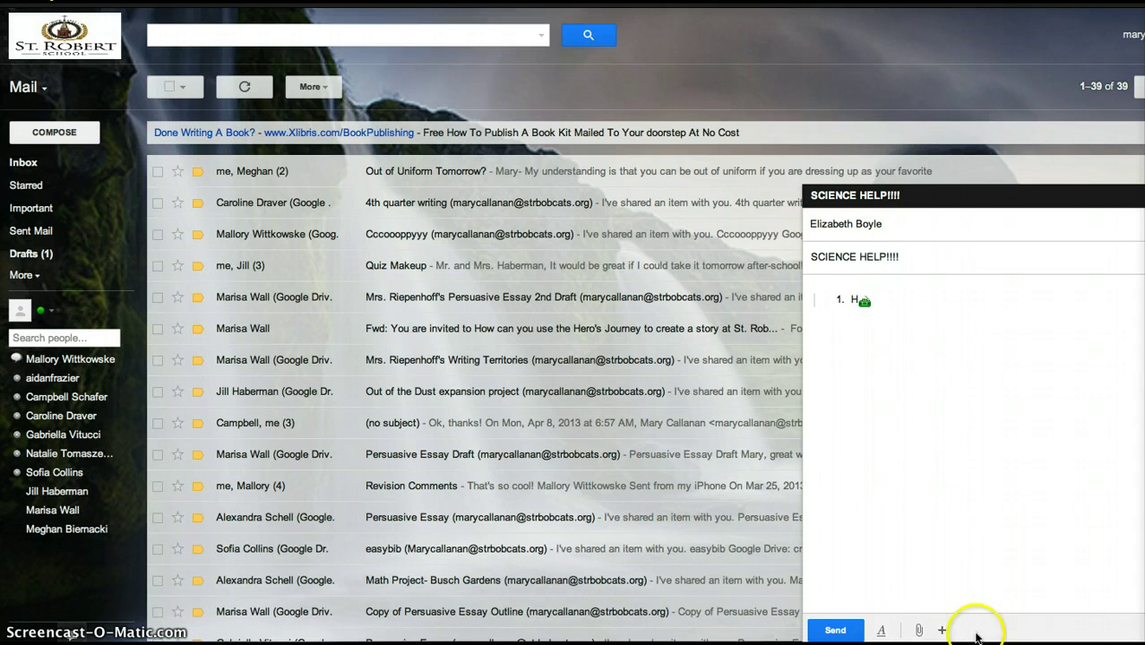
mouse_move(947, 633)
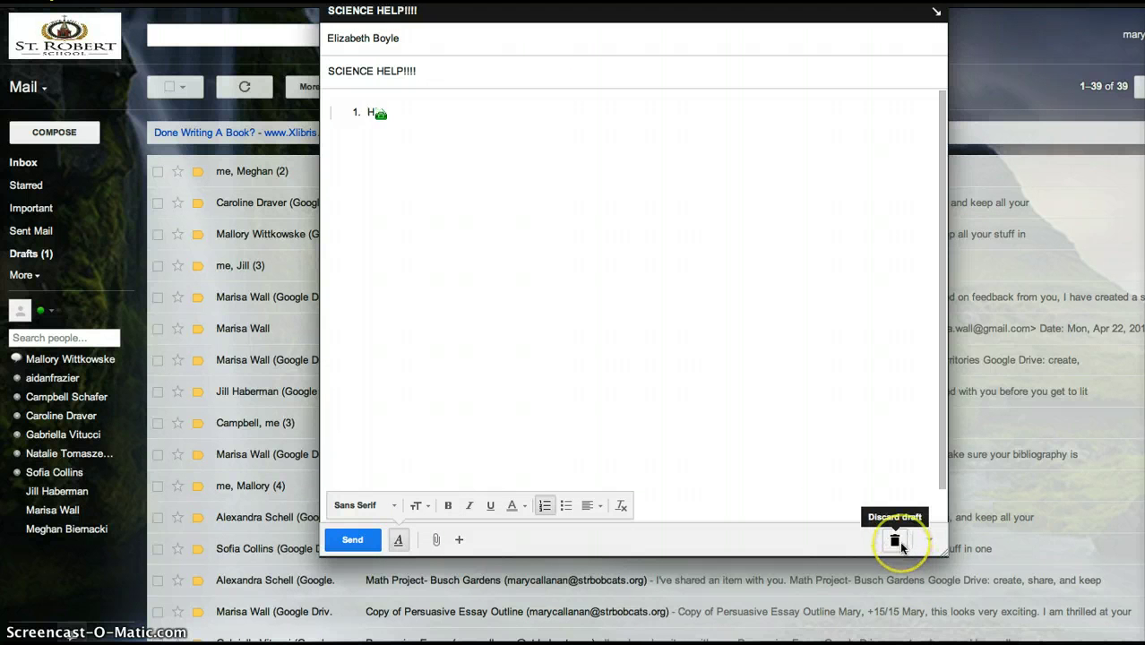
Step: Look at the compose window's More options list, then close it
click(931, 537)
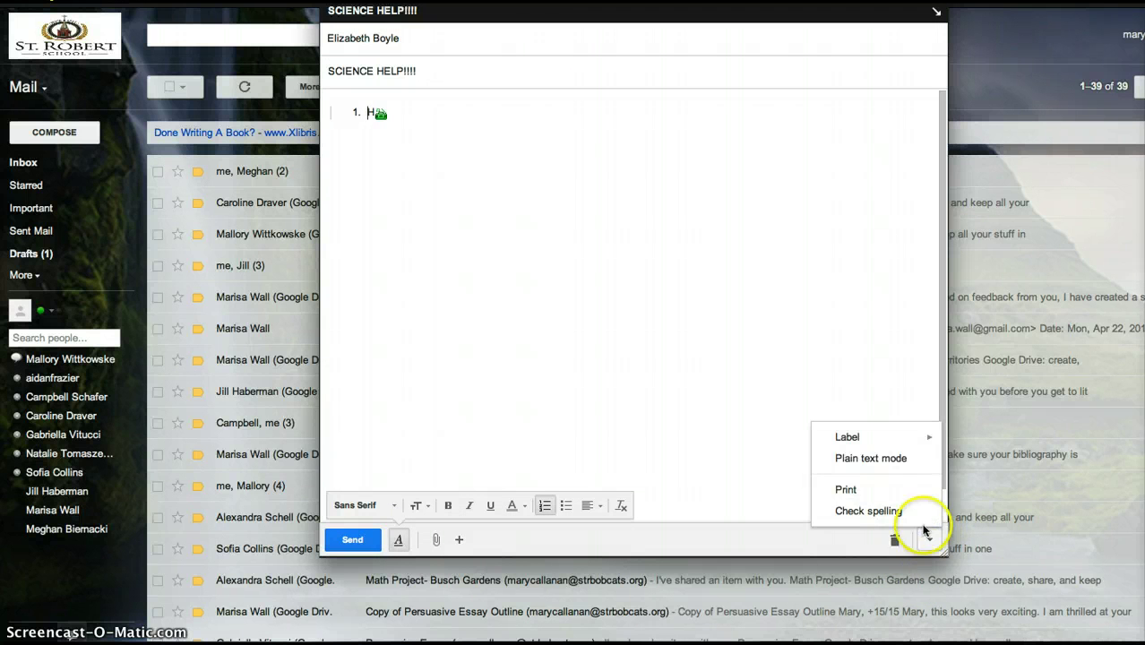
click(701, 541)
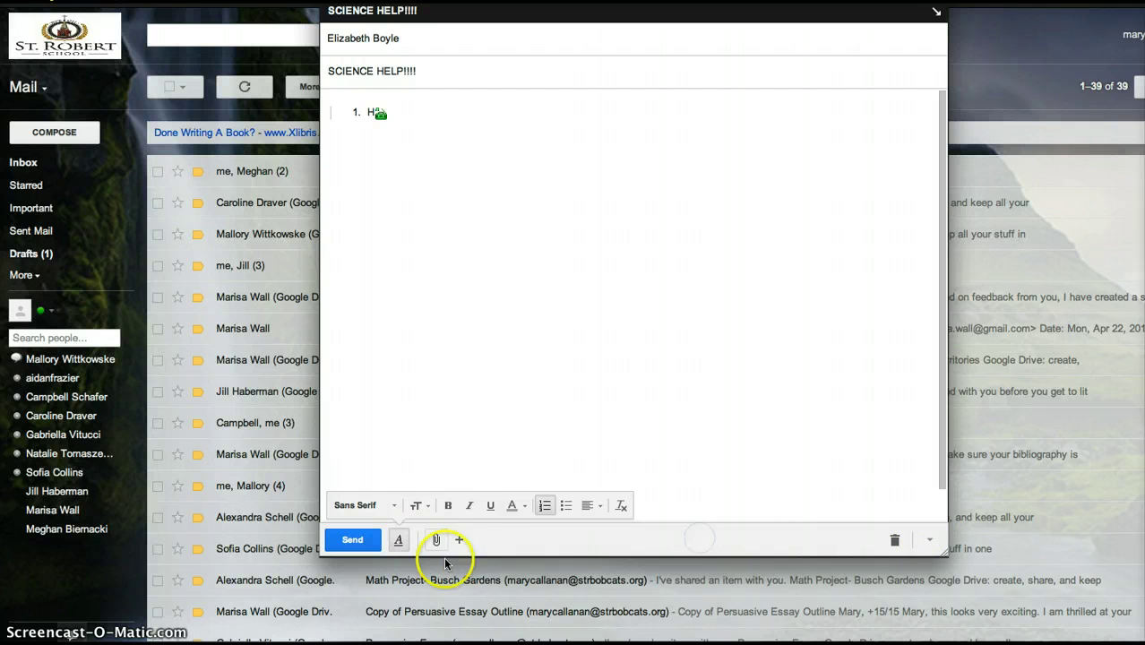
mouse_move(459, 539)
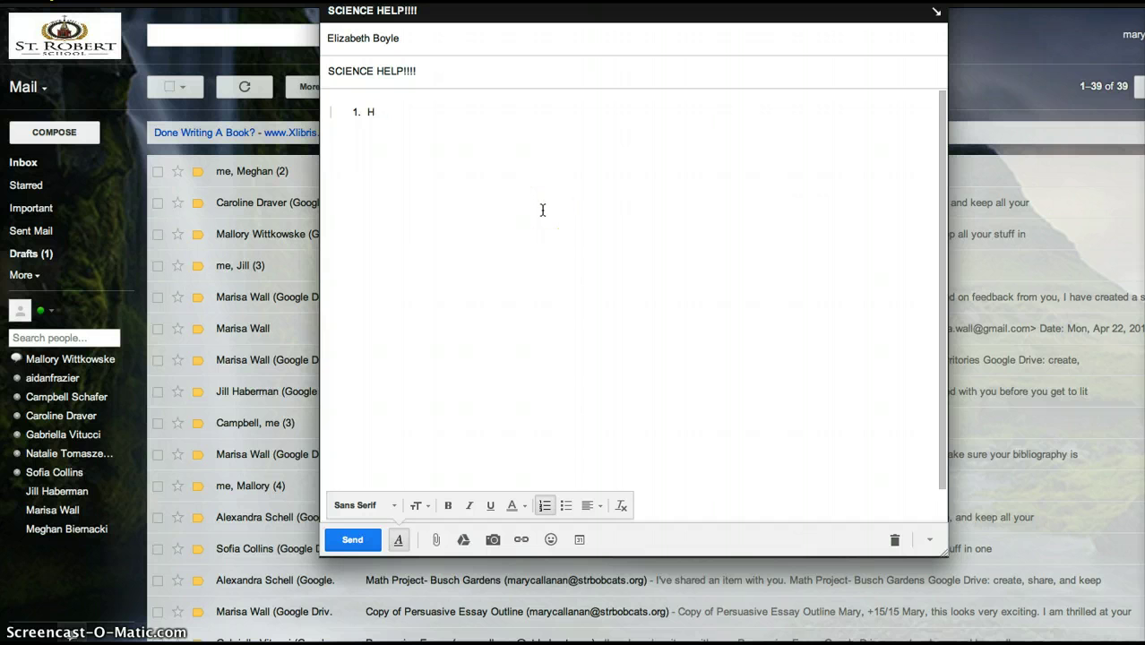
Step: Add HEY after the H, put MARY on a new line, and send the email
text(HEY)
click(601, 285)
text(MARY)
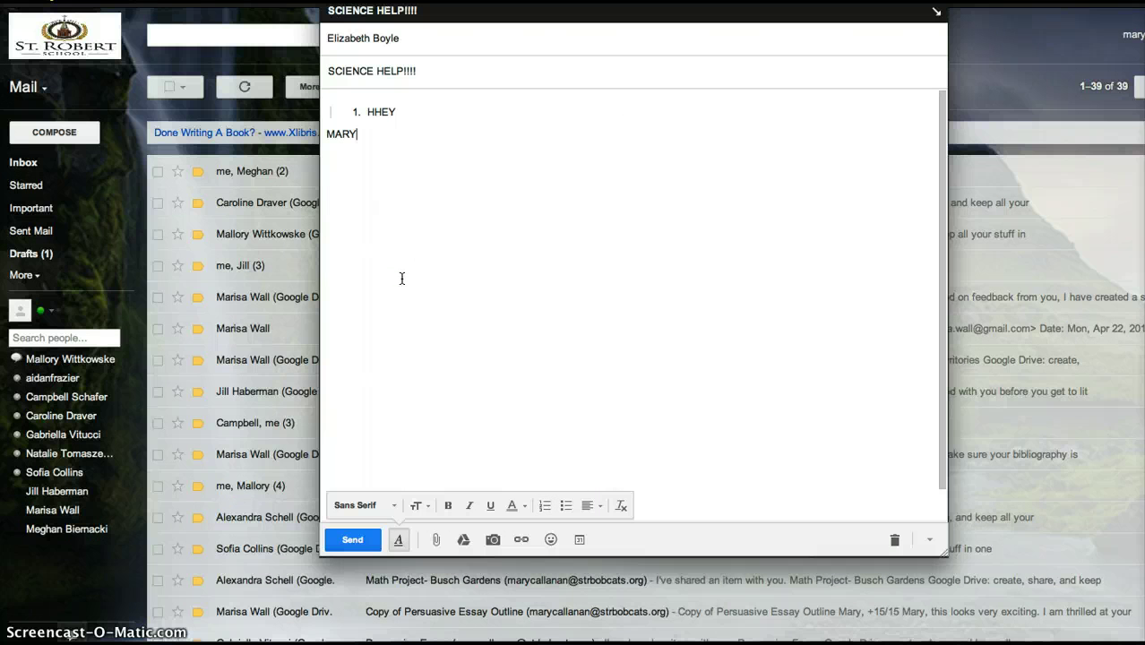
click(352, 542)
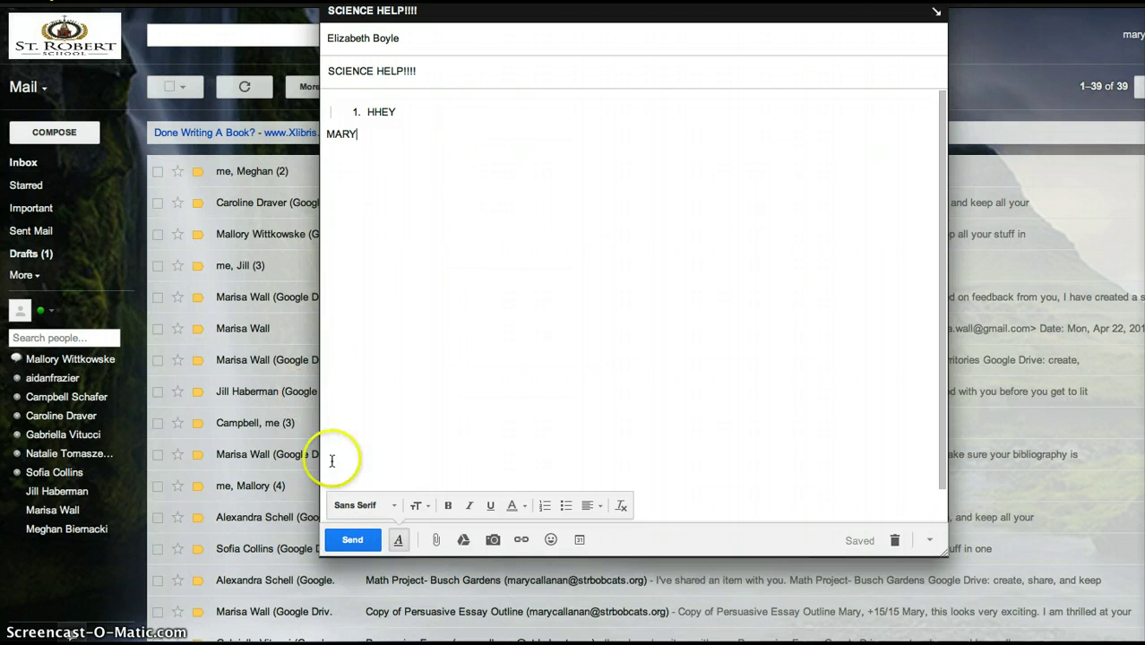
click(362, 542)
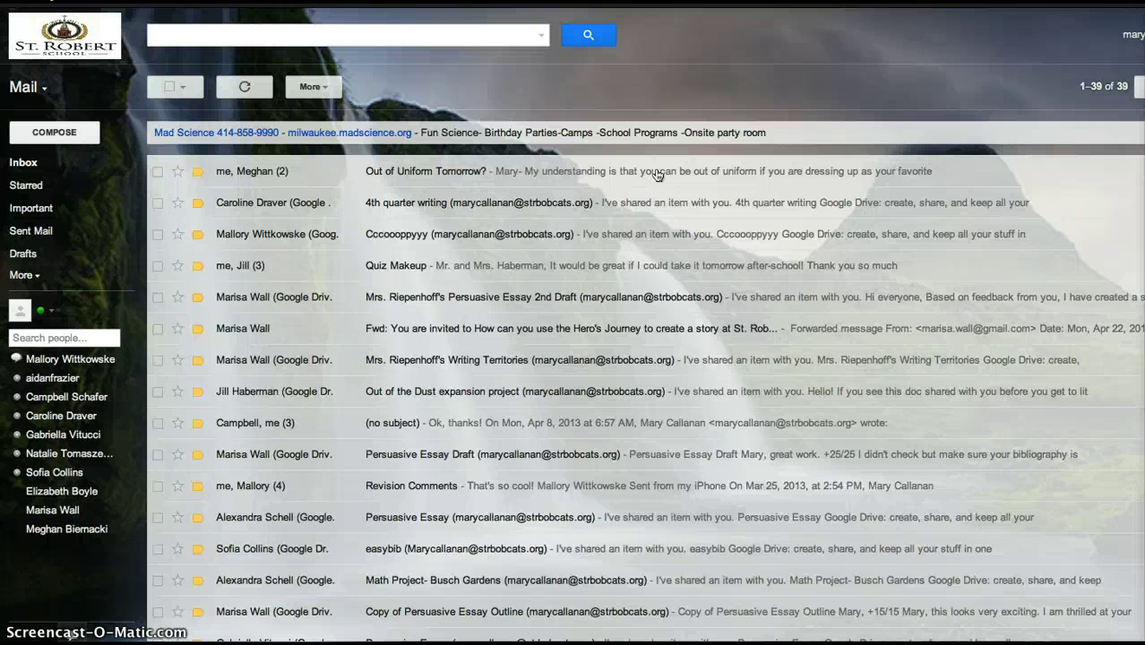
click(50, 363)
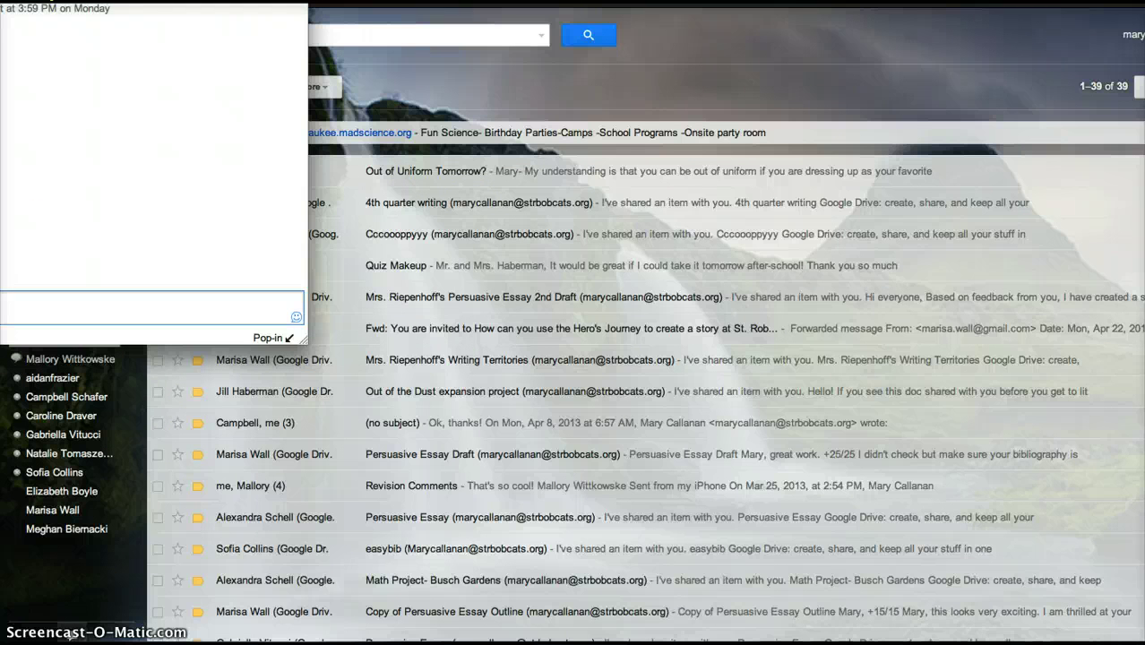
click(70, 634)
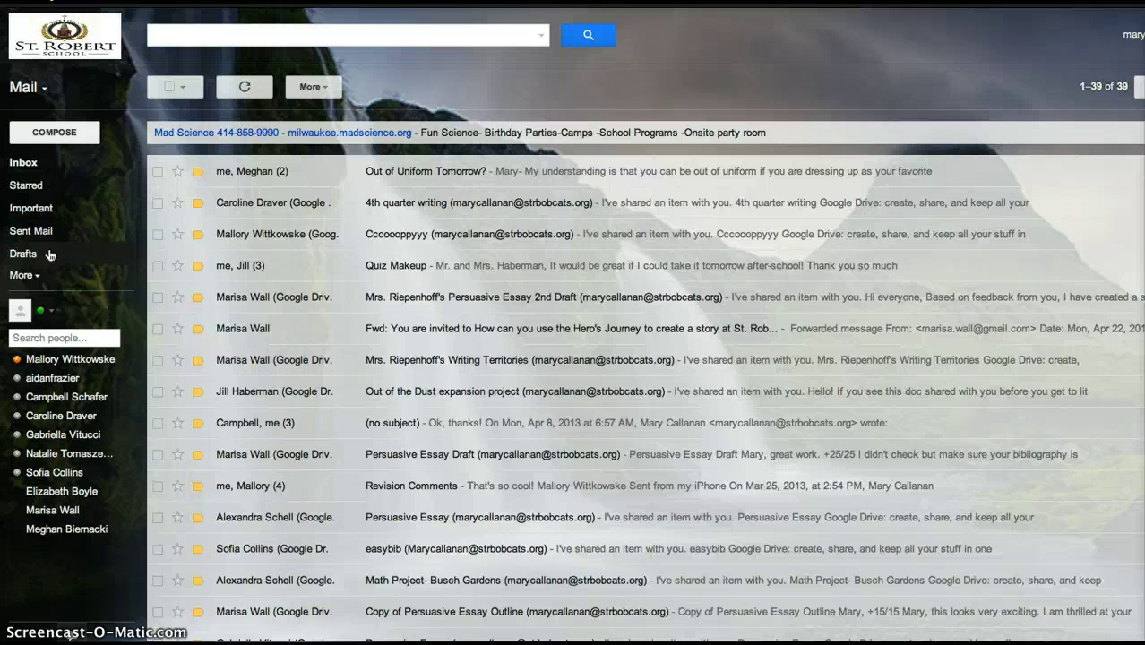
Step: Open Sent Mail and view the SCIENCE HELP!!!! email delivered at 4:04 PM
click(42, 236)
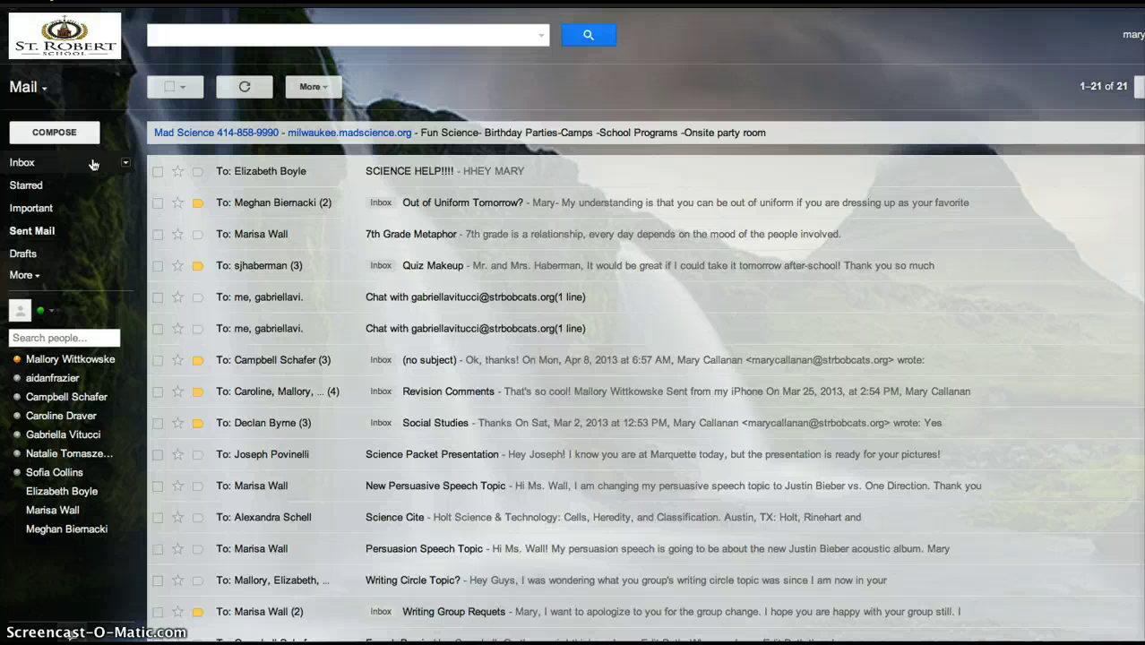
click(305, 170)
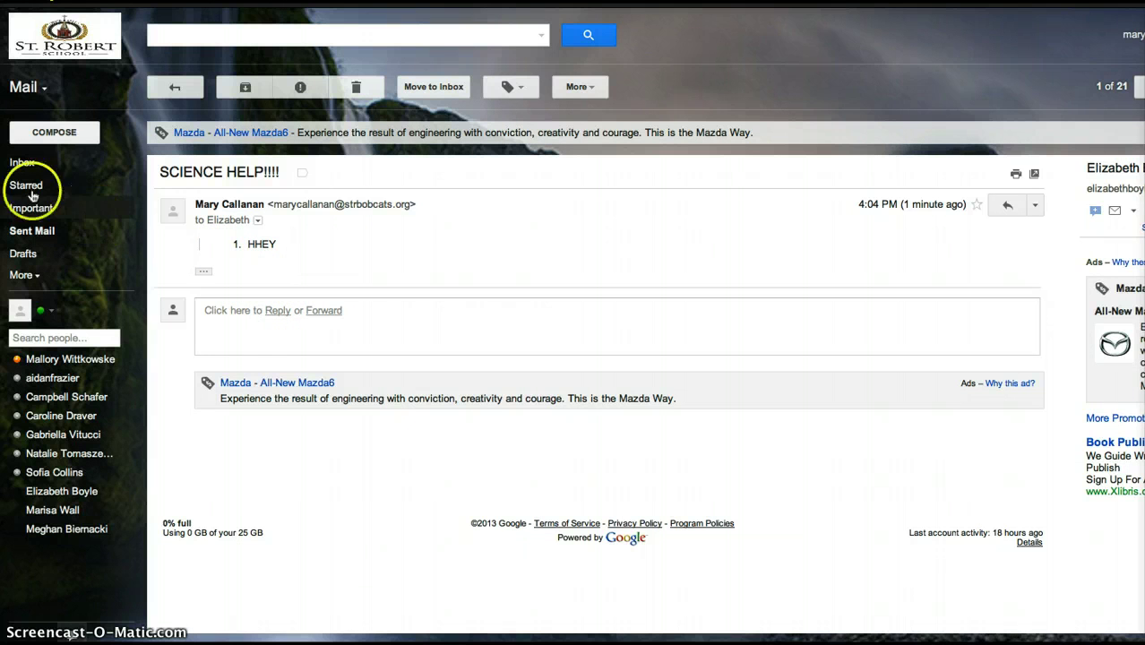
Step: Return to the inbox list of 39 conversations, topped by 'Out of Uniform Tomorrow?'
click(61, 167)
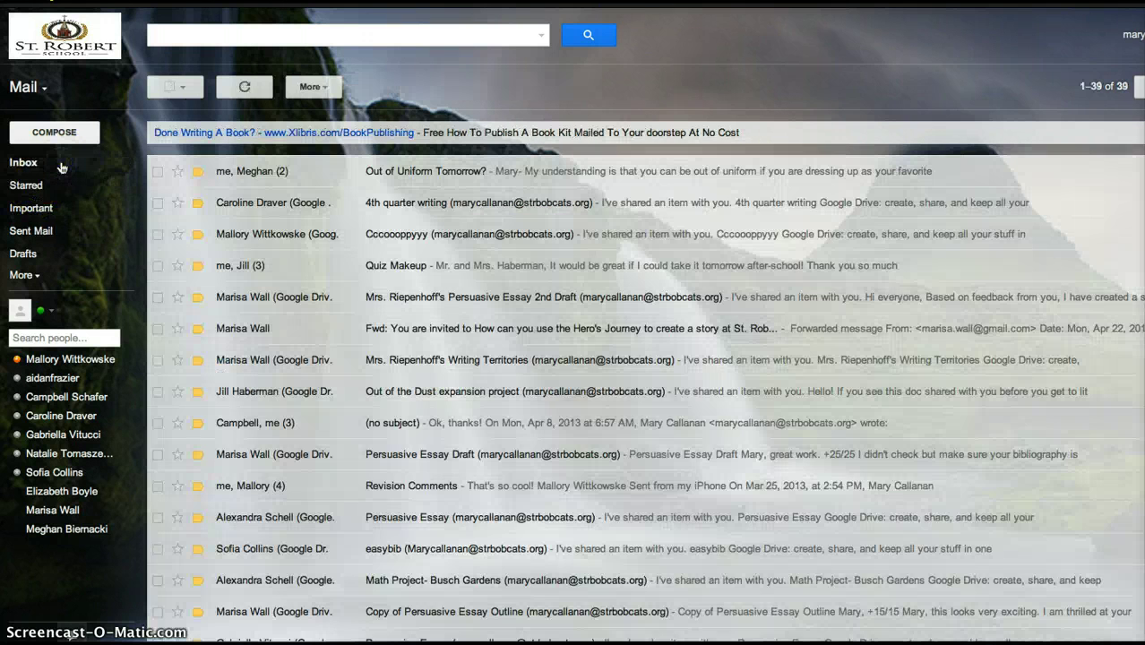